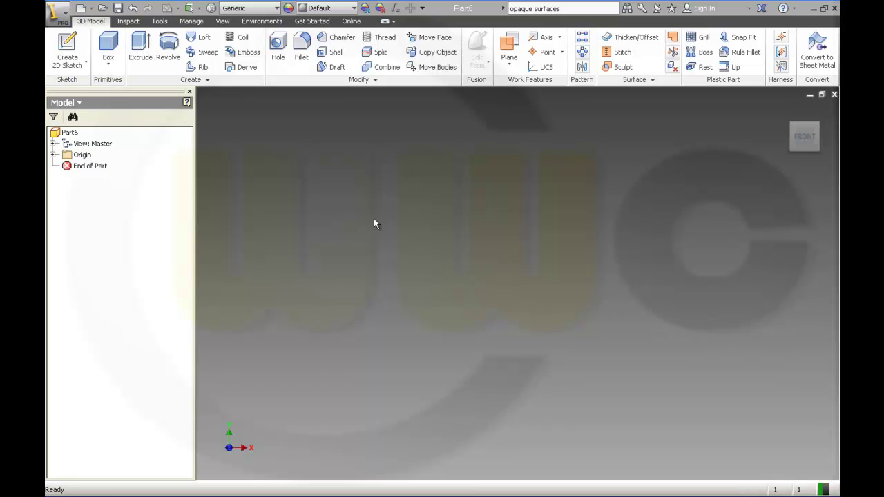
# Step: Start a new 2D sketch on an origin plane
pyautogui.click(73, 47)
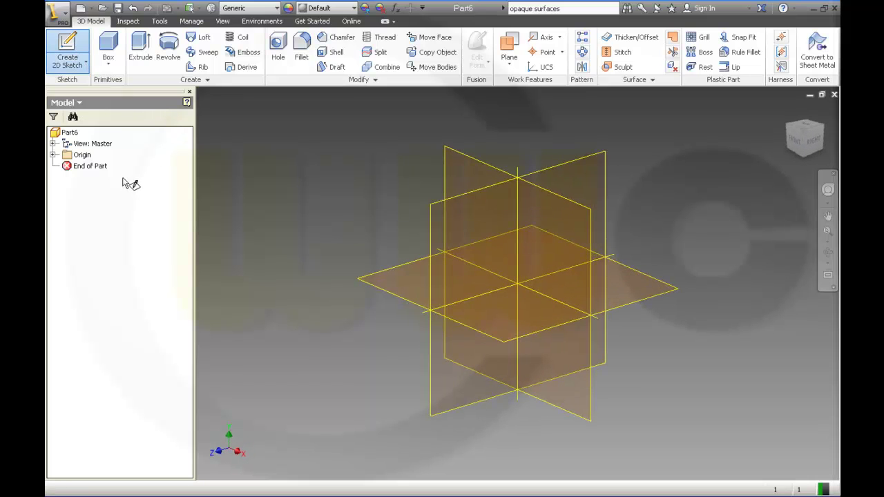
pyautogui.click(52, 155)
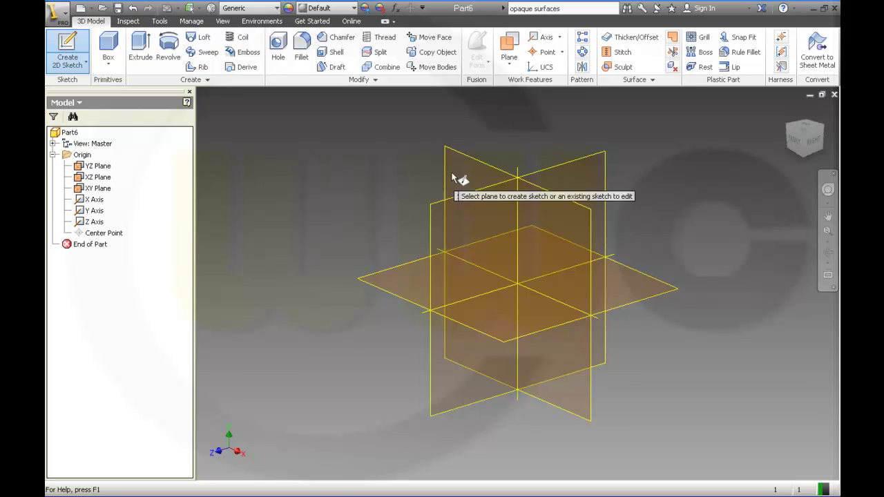
pyautogui.click(538, 185)
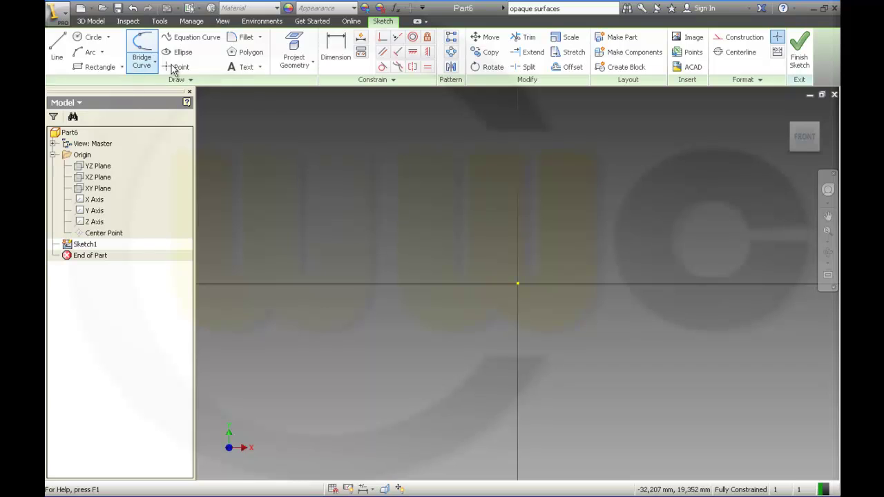
# Step: Draw a three-point arc above the origin
pyautogui.click(86, 52)
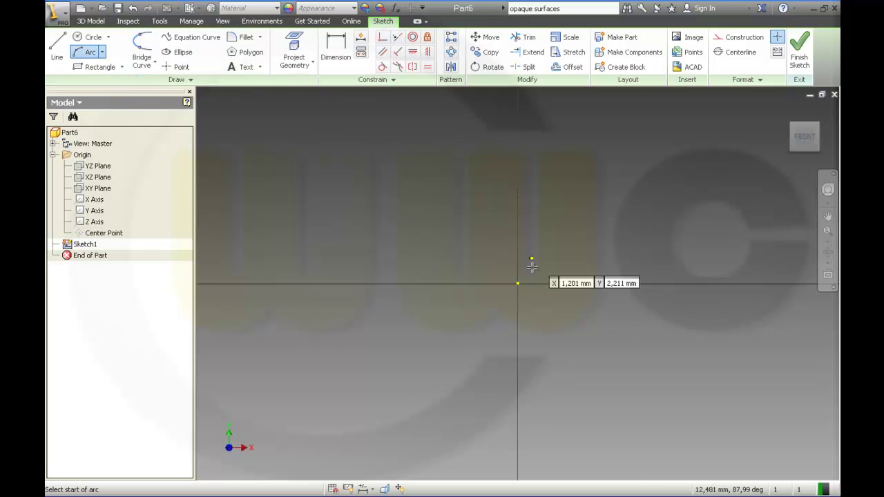
pyautogui.click(520, 148)
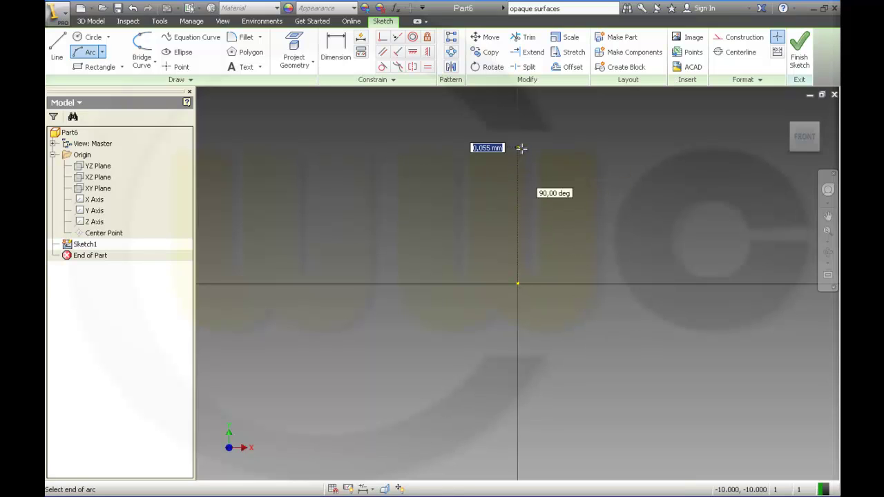
pyautogui.click(582, 173)
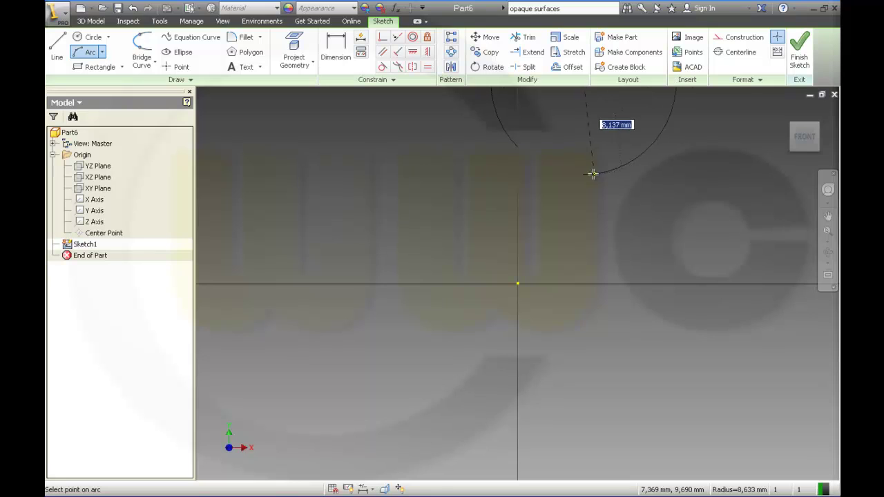
pyautogui.click(578, 168)
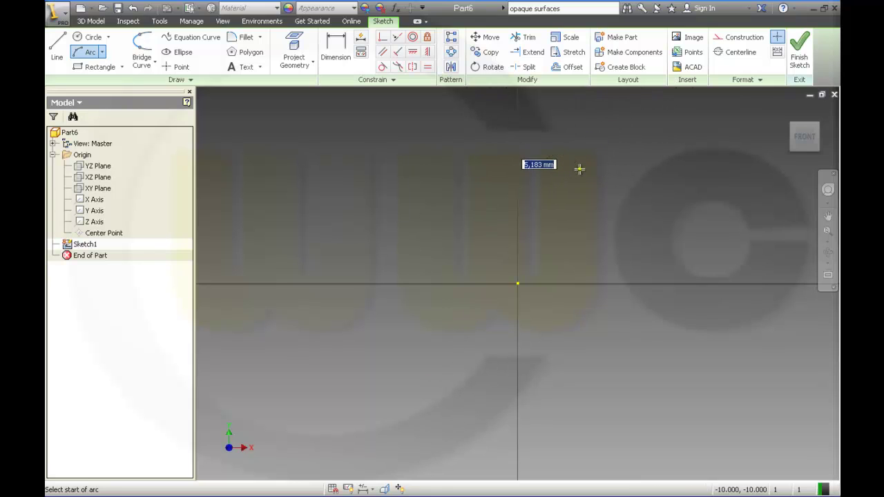
pyautogui.press('Escape')
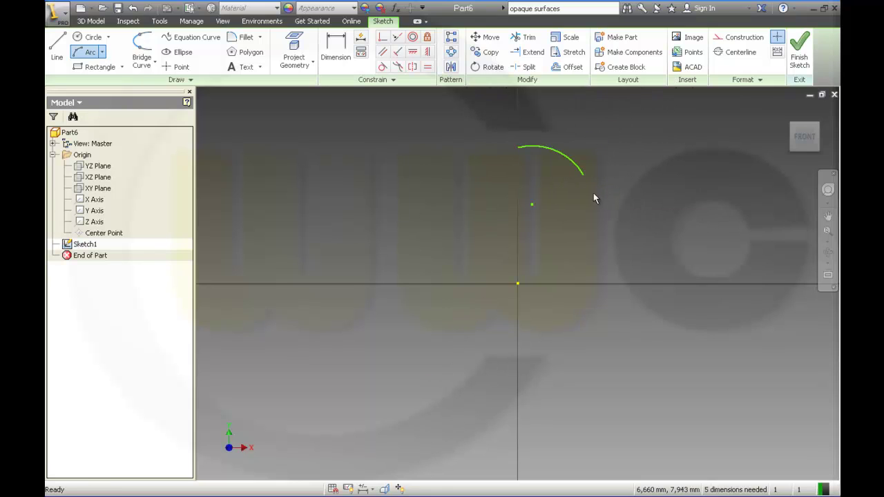
# Step: Constrain the arc's centre vertically with the origin
pyautogui.click(428, 52)
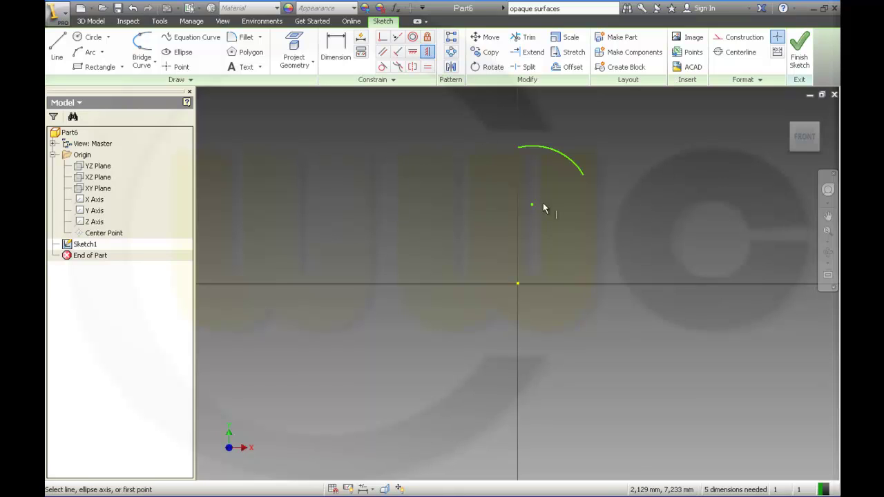
pyautogui.click(531, 203)
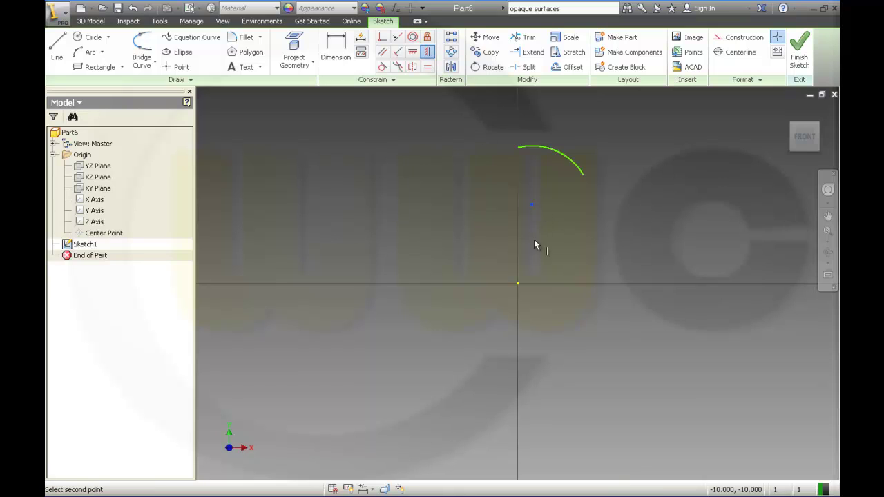
pyautogui.click(518, 283)
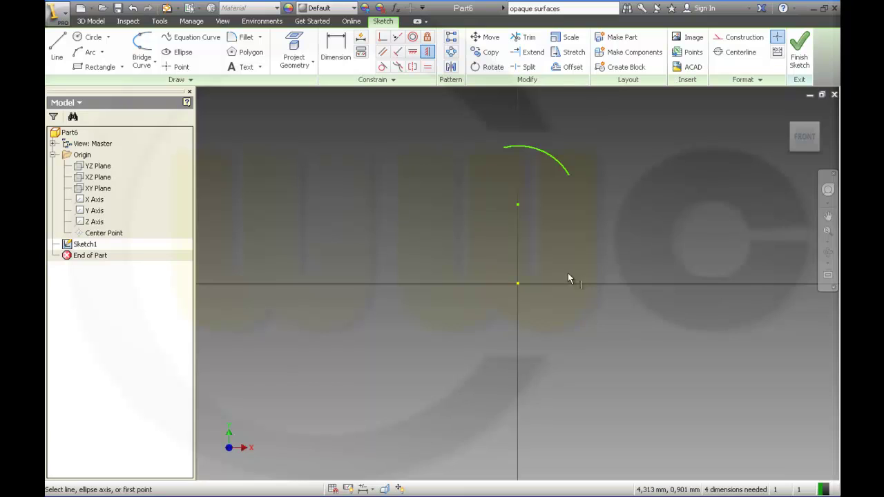
# Step: Align the arc's endpoint vertically above its centre and give the arc a 160 radius
pyautogui.click(505, 147)
pyautogui.click(518, 203)
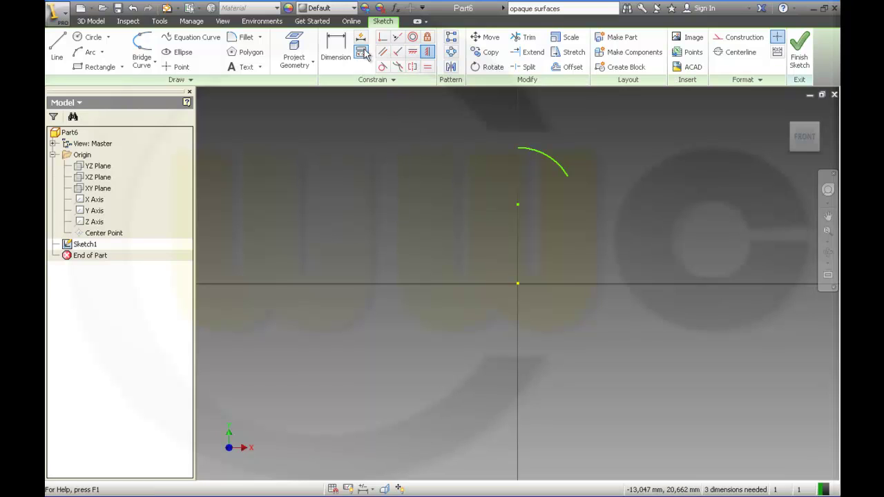
pyautogui.click(335, 48)
pyautogui.click(561, 166)
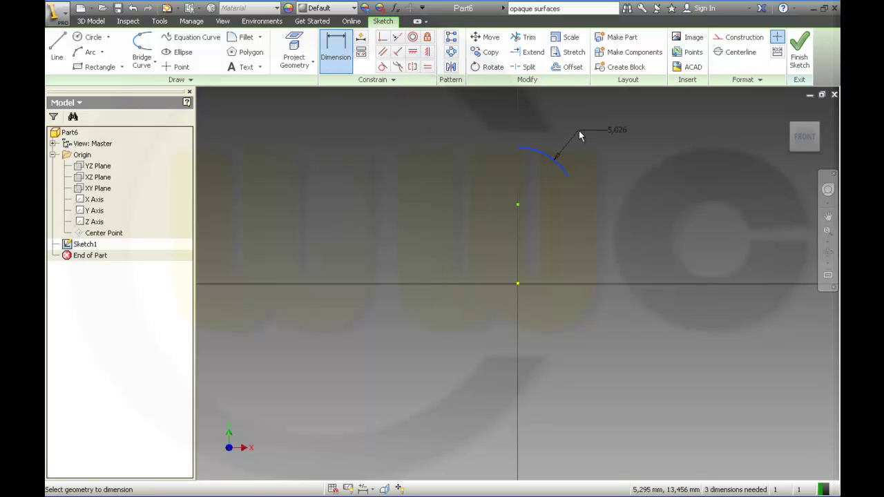
pyautogui.click(579, 134)
pyautogui.write('1')
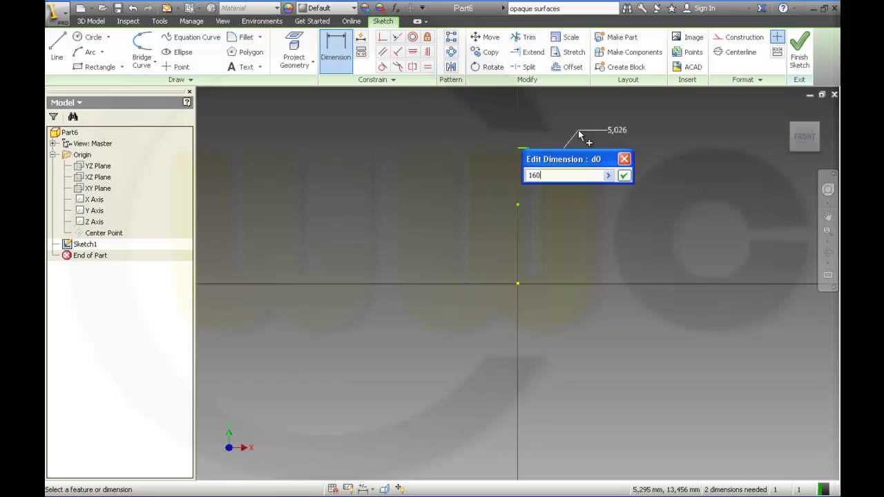
pyautogui.write('60')
pyautogui.press('Return')
# Step: Dimension the arc's top endpoint 90 above the origin
pyautogui.scroll(-3, 578, 161)
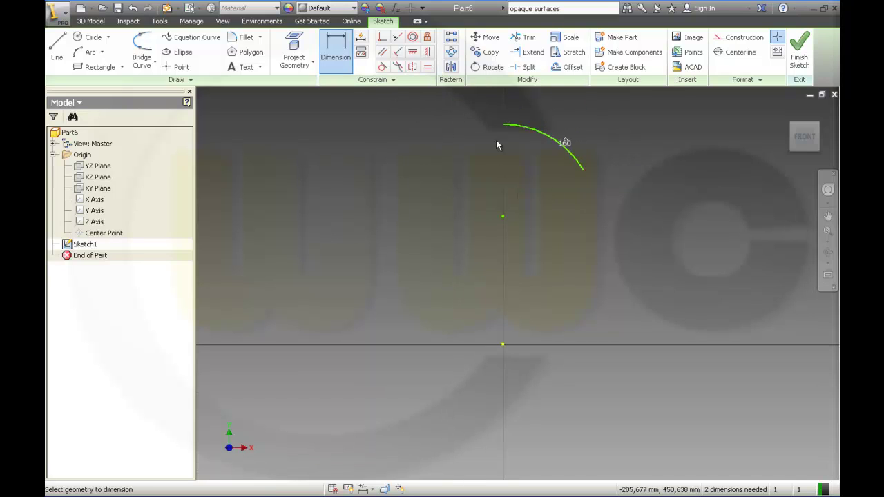
pyautogui.click(504, 125)
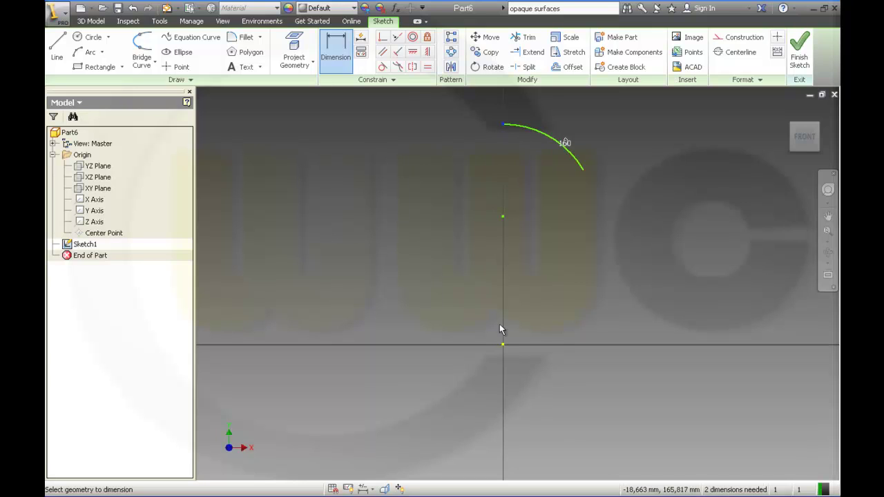
pyautogui.click(503, 345)
pyautogui.click(442, 275)
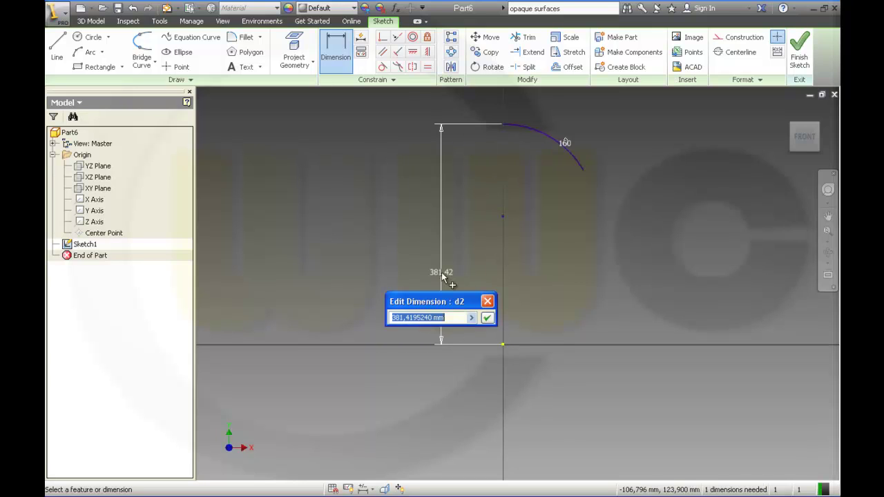
pyautogui.write('90')
pyautogui.press('Return')
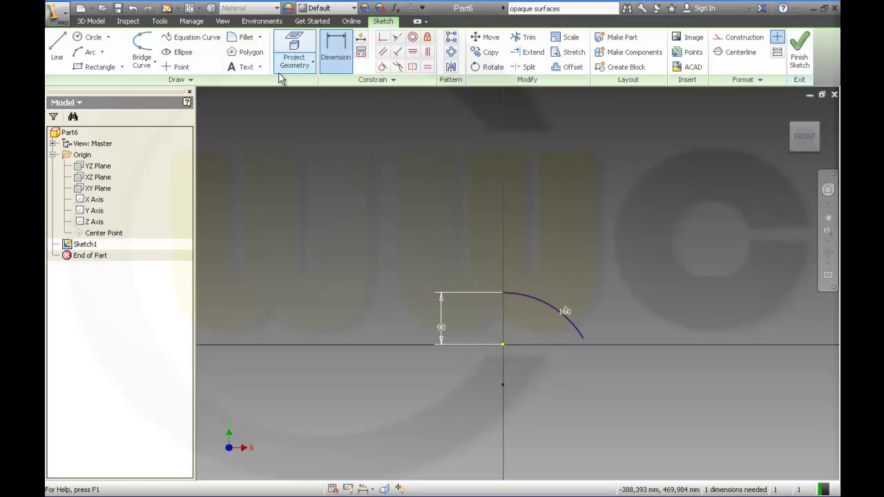
# Step: Draw a vertical line left of the origin and a horizontal line below it
pyautogui.click(56, 50)
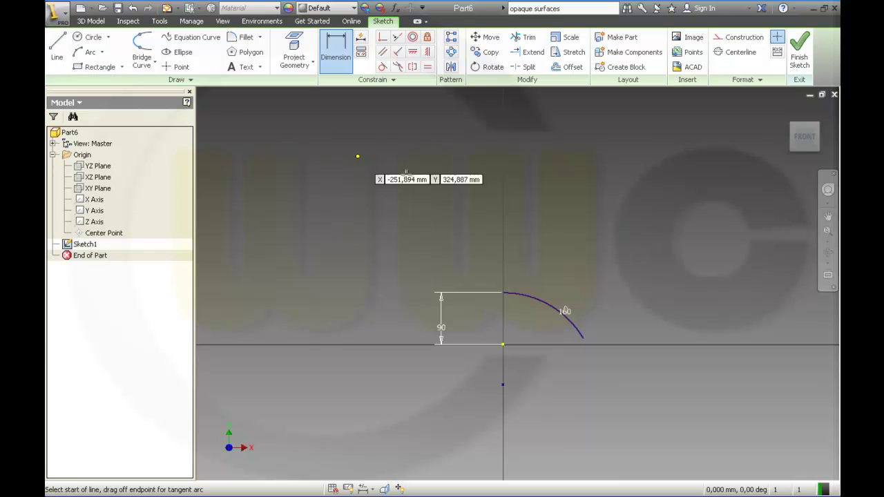
pyautogui.click(478, 249)
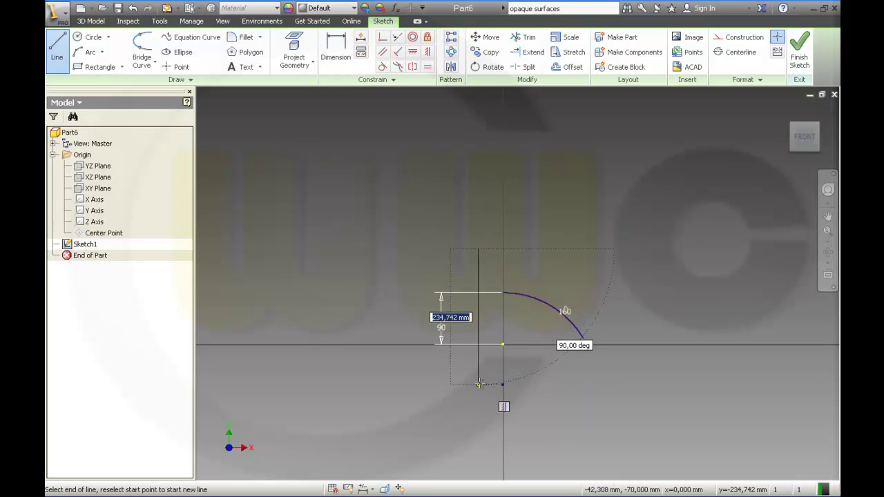
pyautogui.click(479, 385)
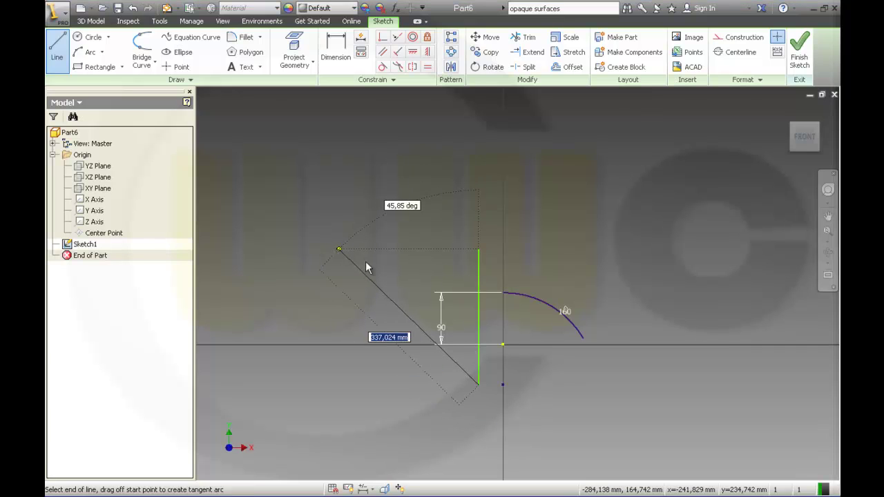
pyautogui.press('Escape')
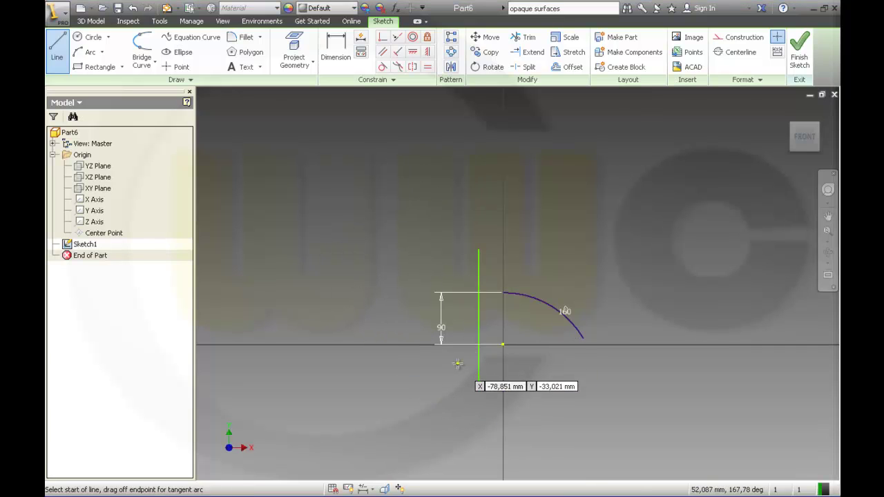
pyautogui.click(459, 361)
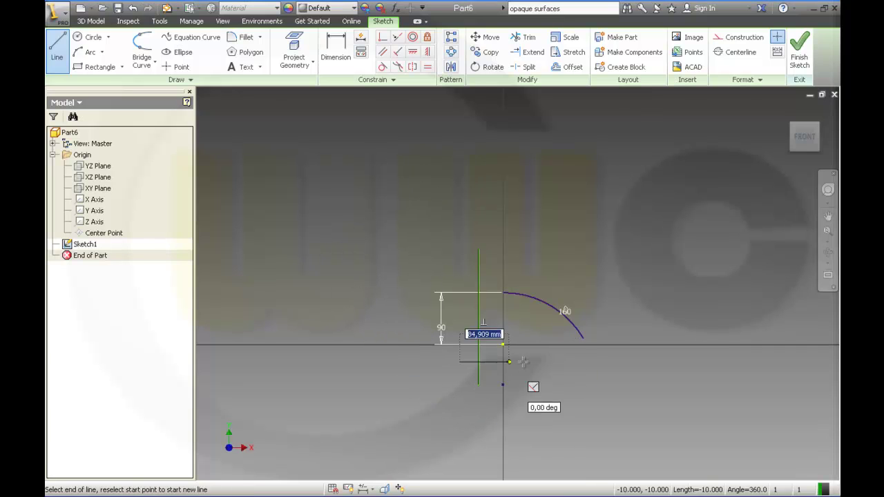
pyautogui.click(599, 361)
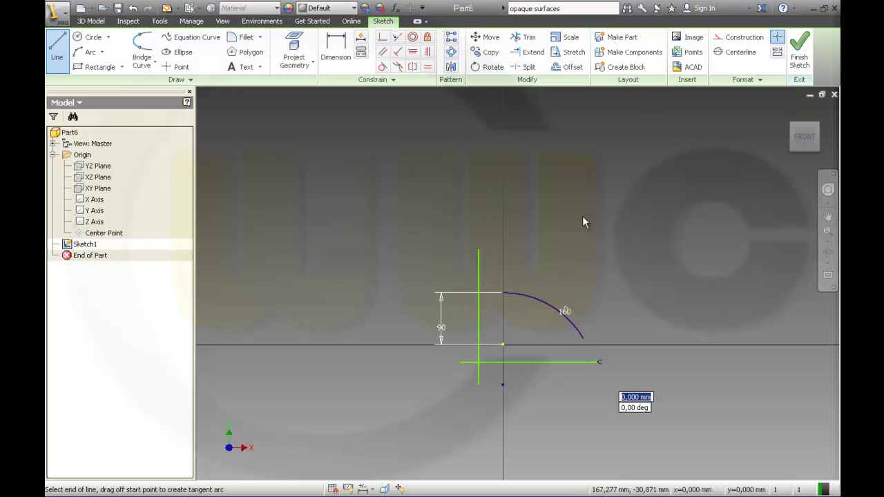
pyautogui.press('Escape')
# Step: Draw a vertical line through the arc and a horizontal line crossing the arc
pyautogui.scroll(-8, 588, 356)
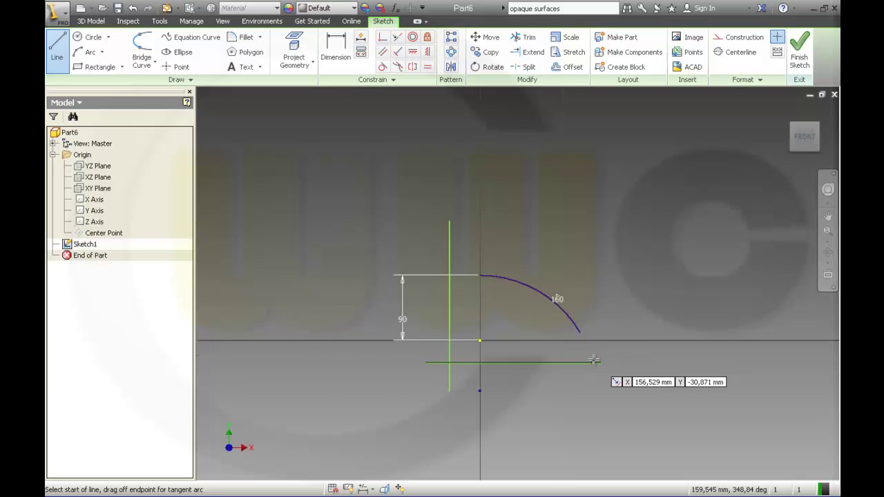
pyautogui.scroll(5, 572, 353)
pyautogui.click(482, 167)
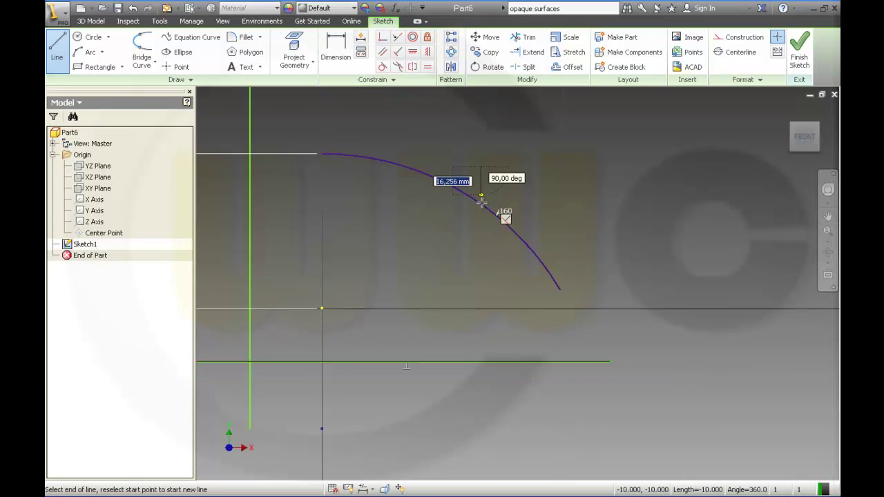
pyautogui.click(482, 321)
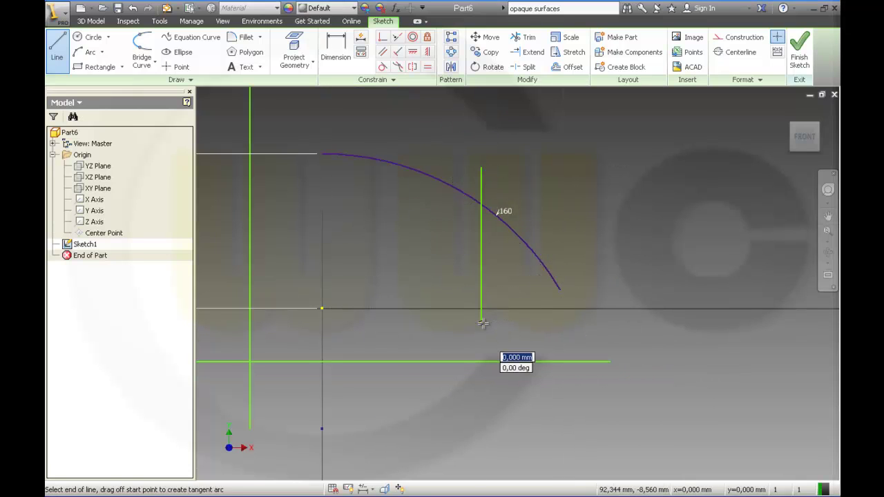
pyautogui.press('Escape')
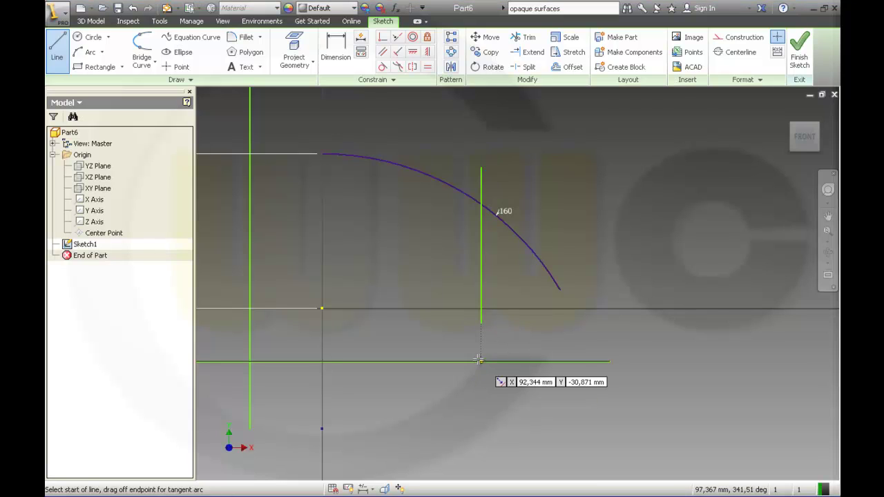
pyautogui.click(227, 255)
pyautogui.click(576, 255)
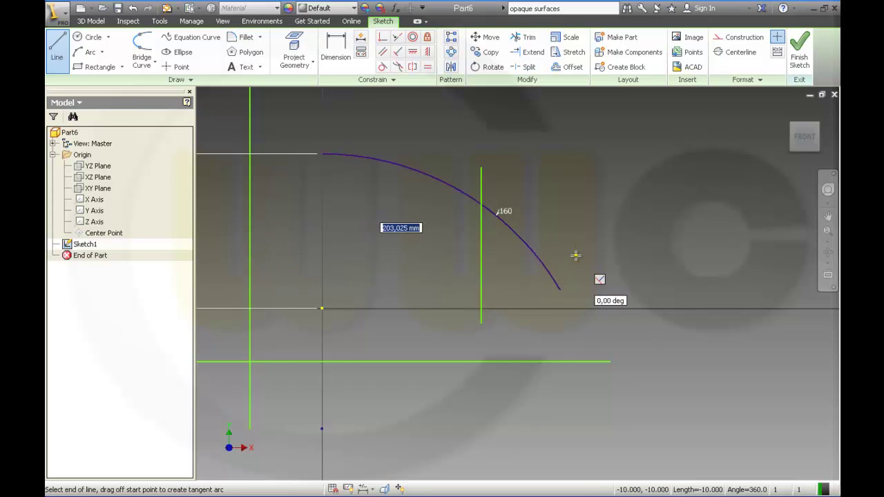
pyautogui.press('Escape')
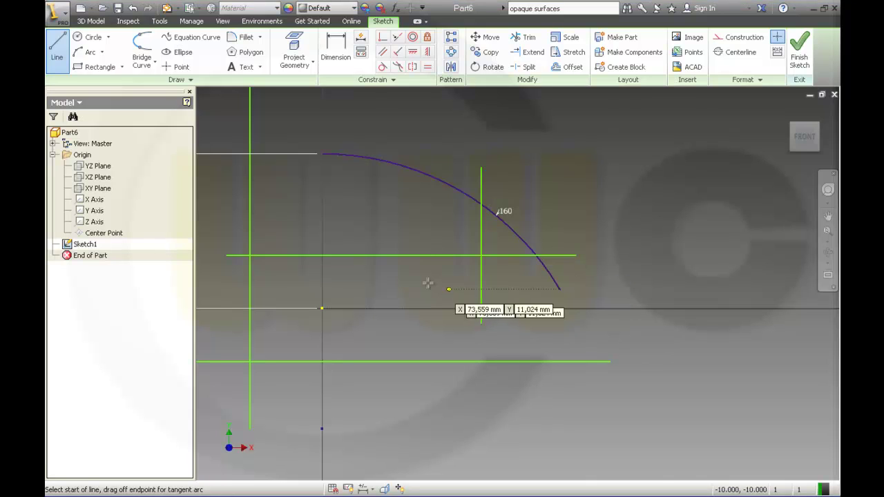
# Step: Draw a slanted line below the arc and pan to show the 90 dimension
pyautogui.click(386, 235)
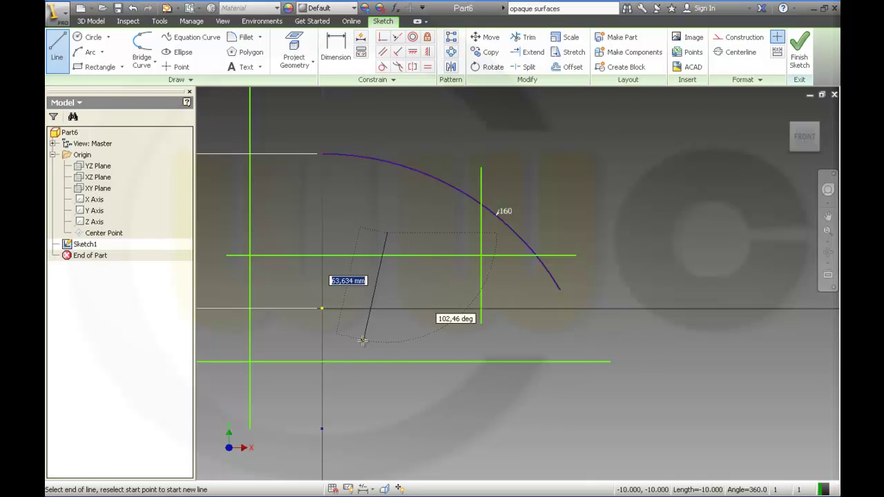
pyautogui.click(355, 399)
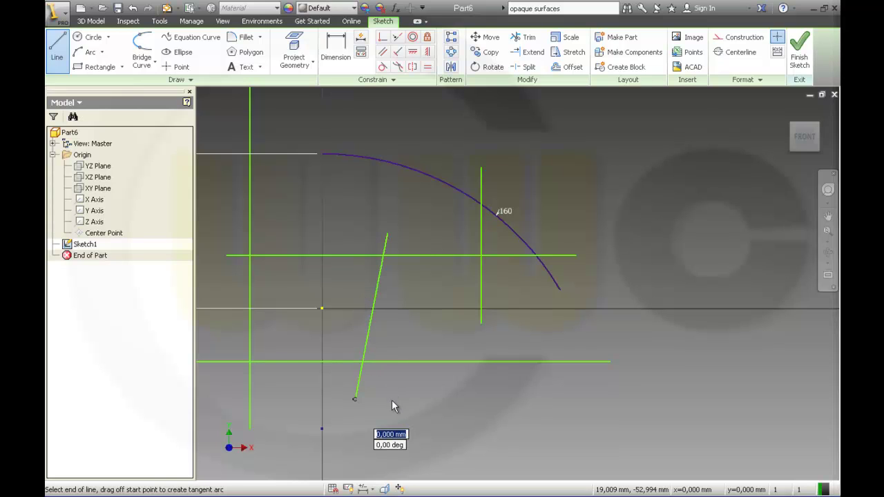
pyautogui.press('Escape')
pyautogui.press('Escape')
pyautogui.moveTo(550, 338); pyautogui.dragTo(646, 328, button='middle')
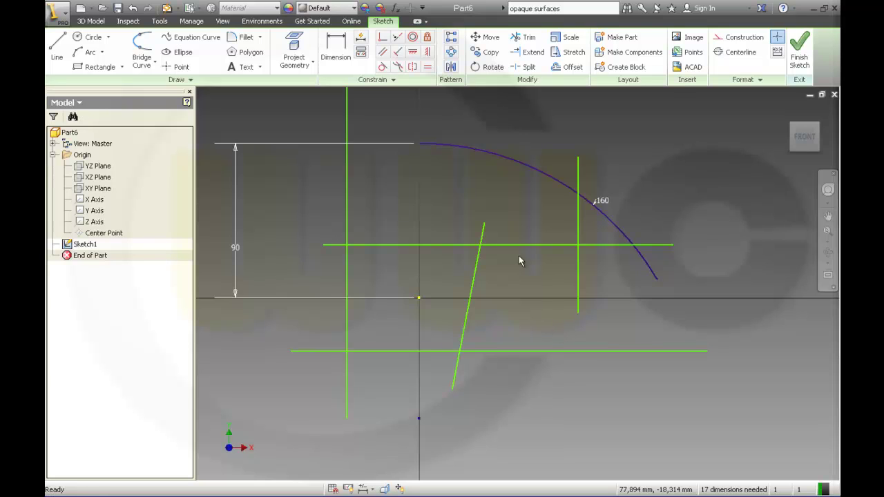
# Step: Make the left vertical and lower horizontal lines coincident with the origin
pyautogui.click(399, 53)
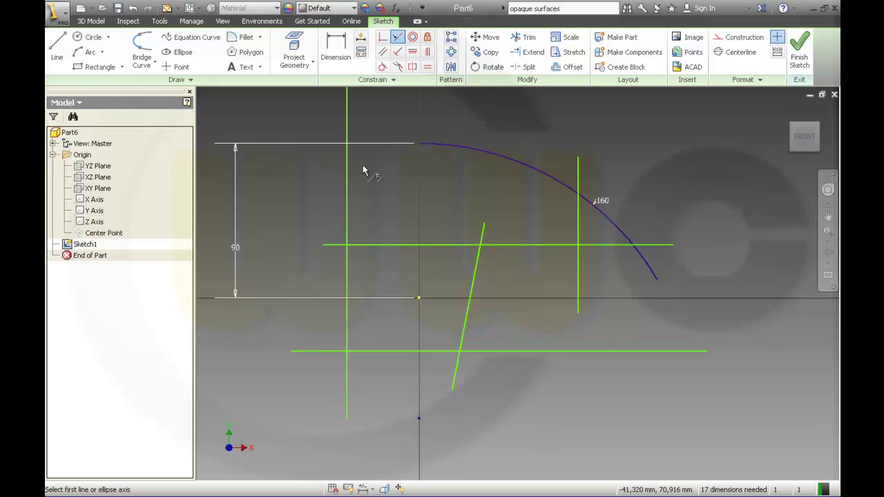
pyautogui.click(421, 298)
pyautogui.click(348, 233)
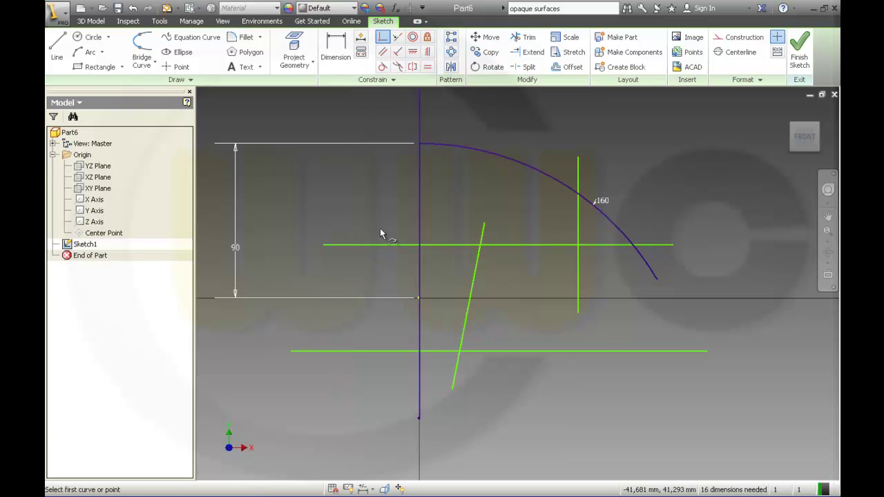
pyautogui.click(419, 298)
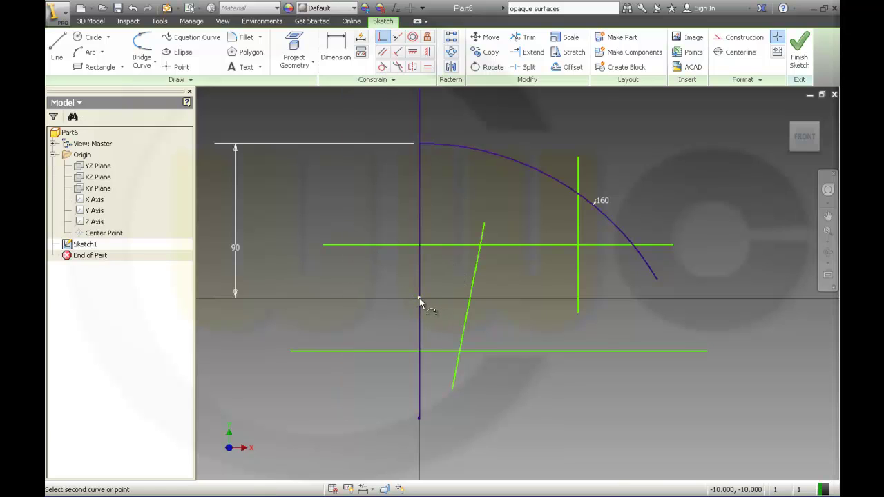
pyautogui.click(440, 352)
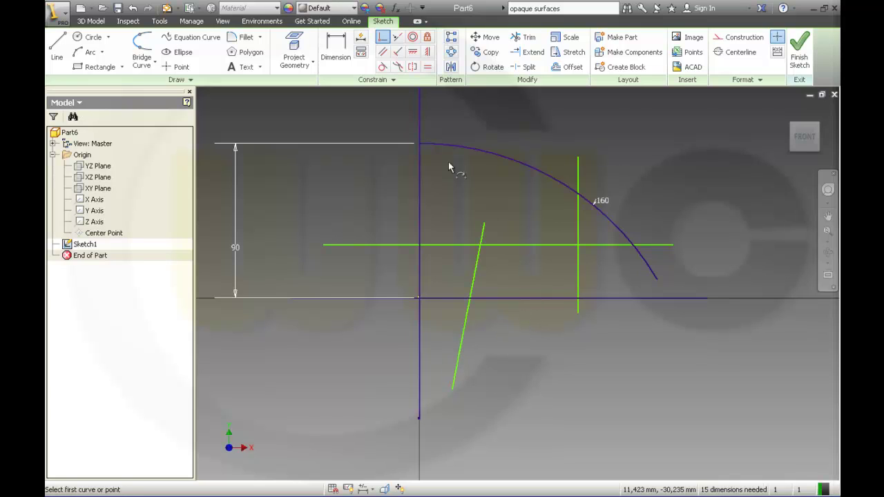
# Step: Dimension the upper horizontal line 60 up and the right vertical line 60 across
pyautogui.click(340, 49)
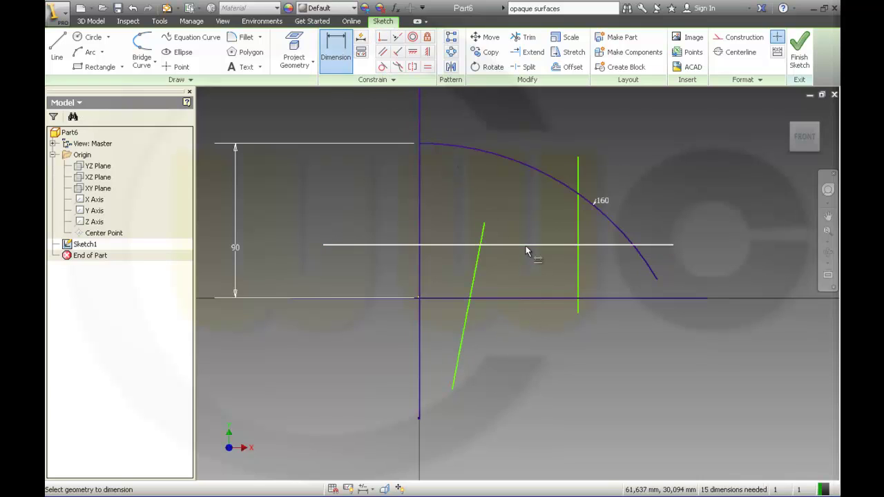
pyautogui.click(526, 245)
pyautogui.click(528, 297)
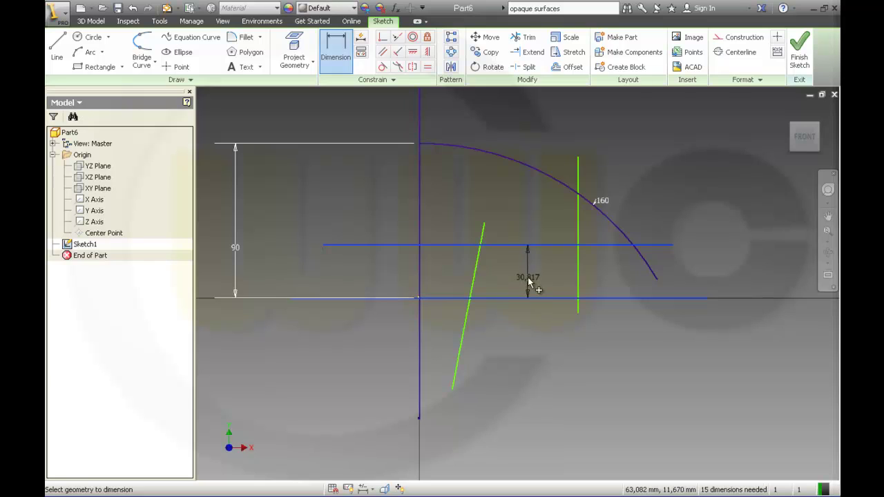
pyautogui.click(528, 281)
pyautogui.write('60')
pyautogui.press('Return')
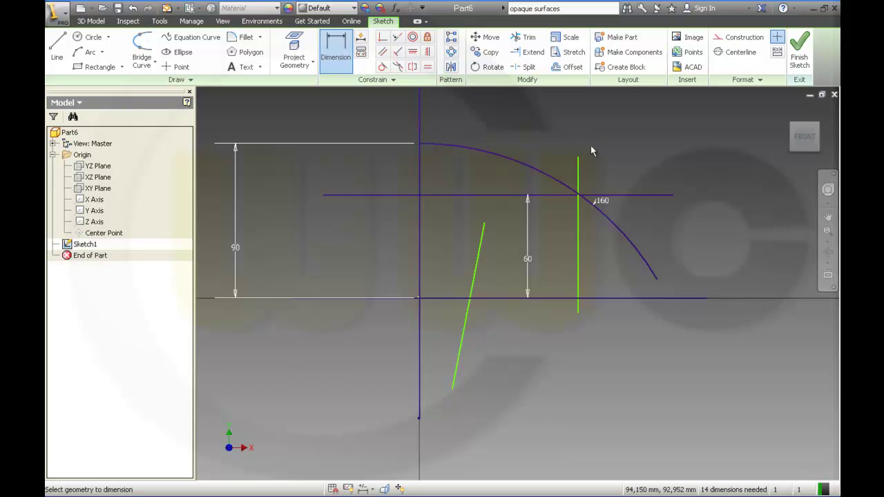
pyautogui.click(577, 185)
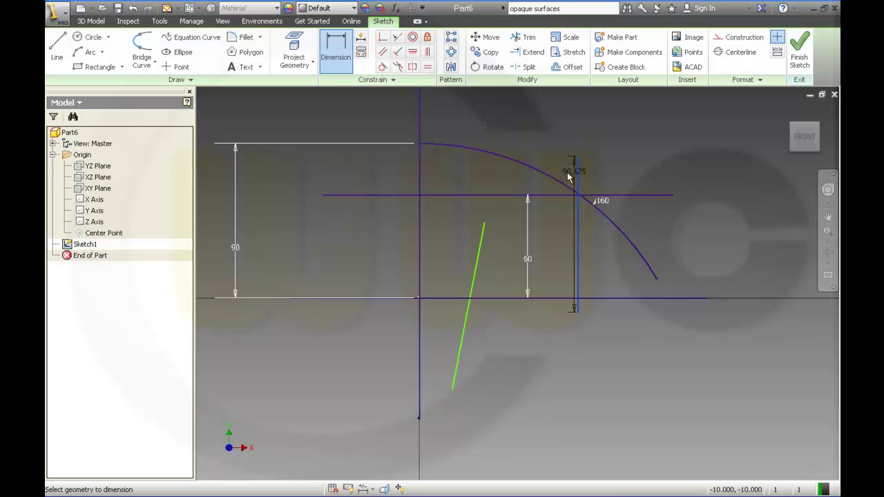
pyautogui.click(420, 179)
pyautogui.click(473, 174)
pyautogui.write('6')
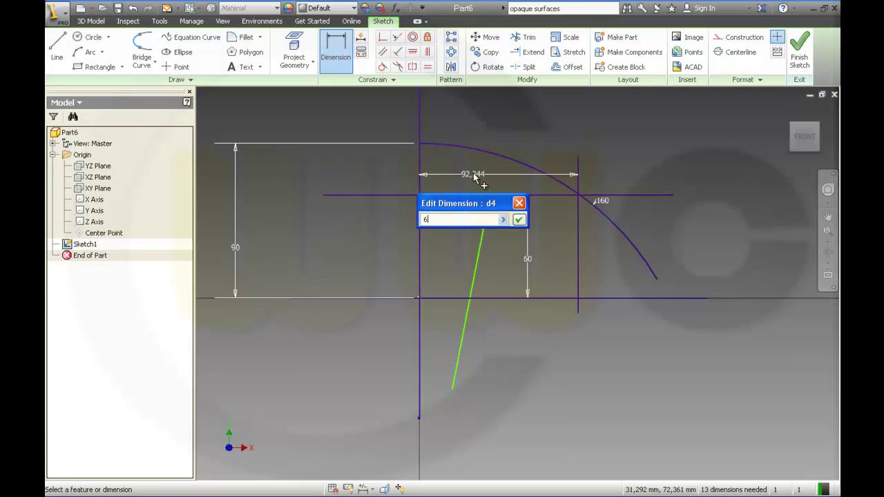
pyautogui.write('0')
pyautogui.press('Return')
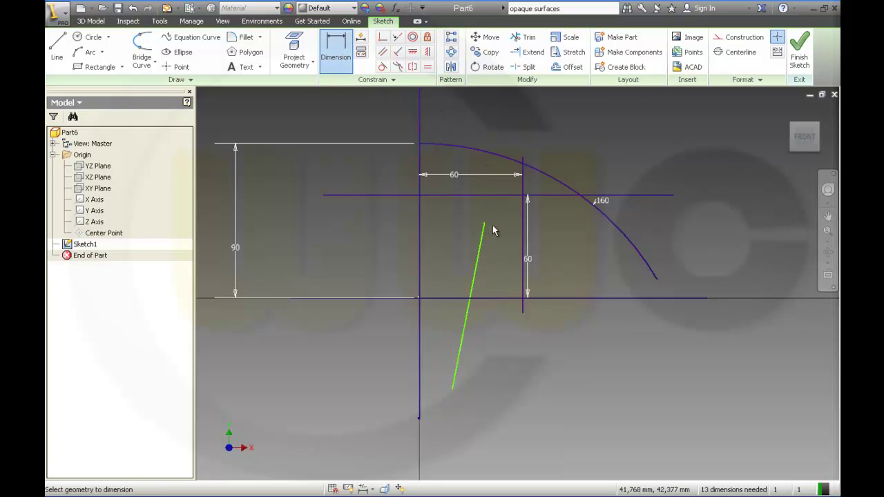
pyautogui.press('Escape')
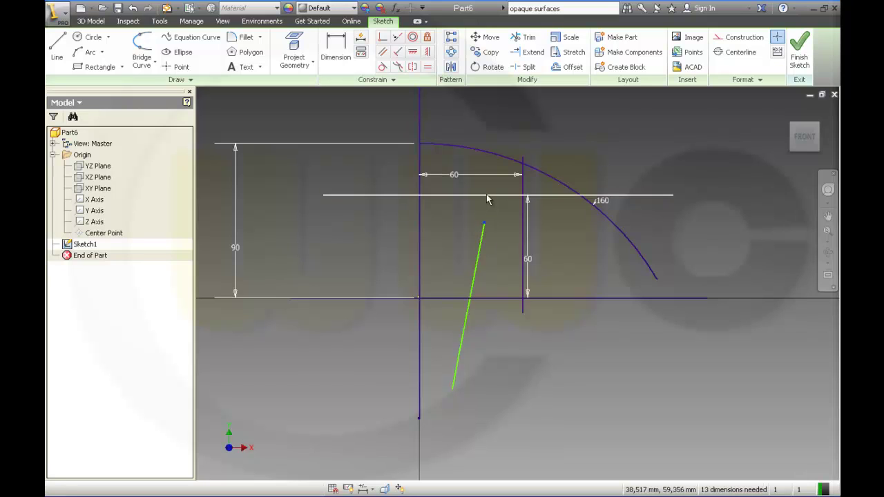
# Step: Lengthen the slanted line and set its angle to the baseline to 86°
pyautogui.moveTo(483, 222); pyautogui.dragTo(495, 179)
pyautogui.press('d')
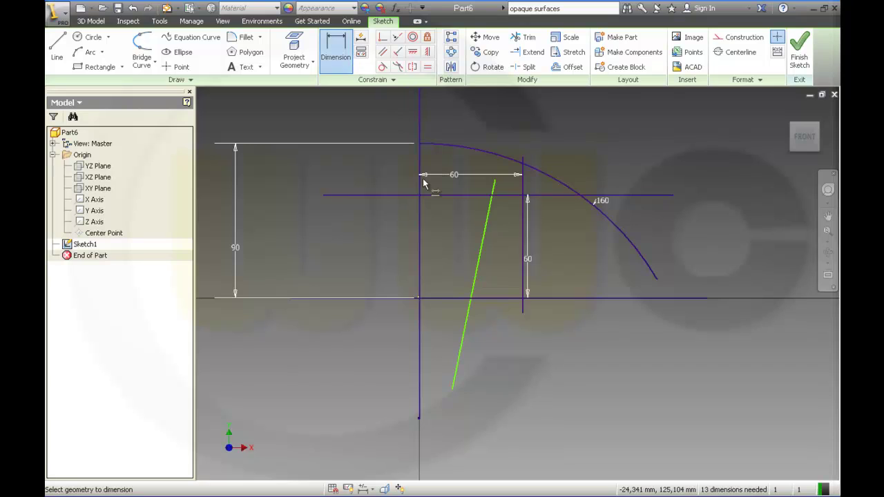
pyautogui.click(478, 273)
pyautogui.click(493, 299)
pyautogui.click(494, 279)
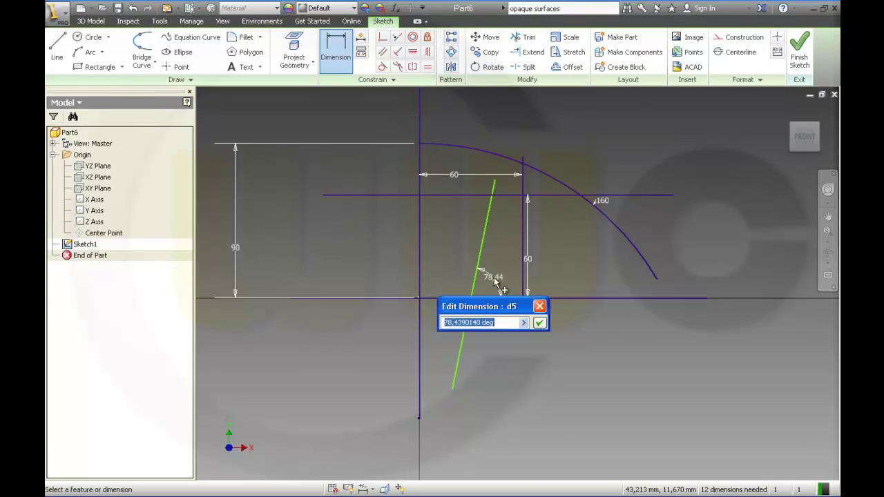
pyautogui.write('86')
pyautogui.press('Return')
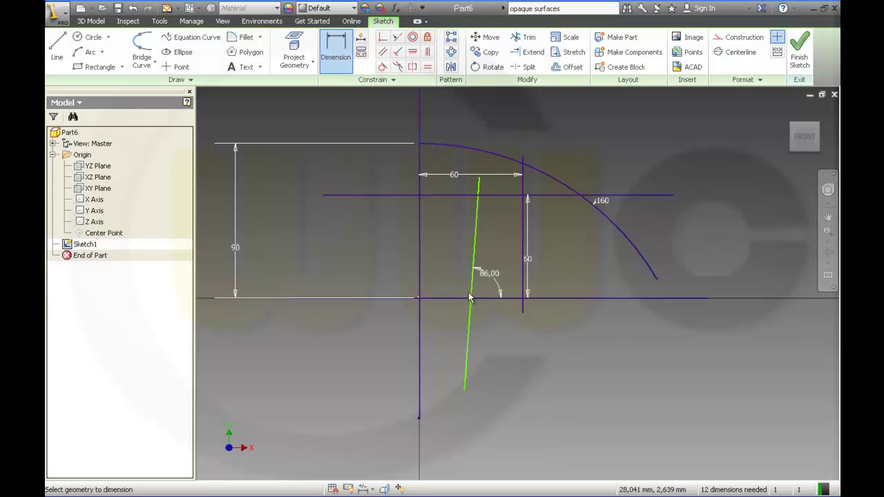
# Step: Place a sketch point on the slanted line and constrain it onto the baseline
pyautogui.click(181, 67)
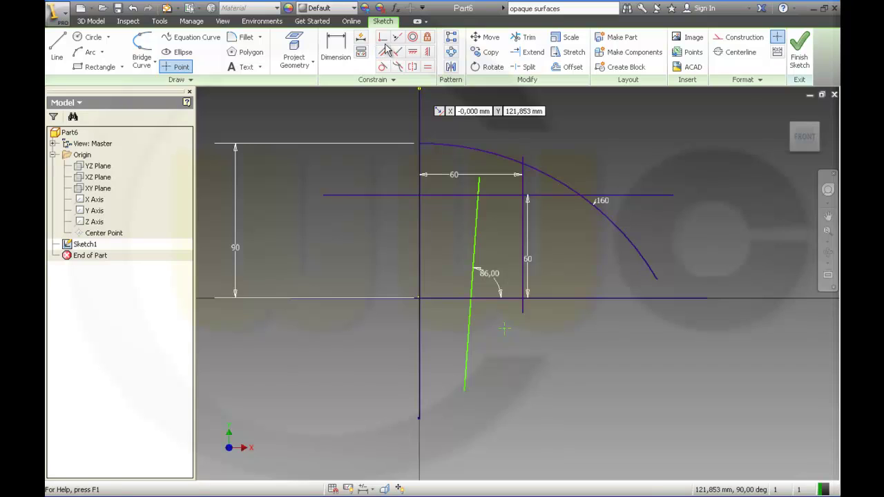
pyautogui.press('d')
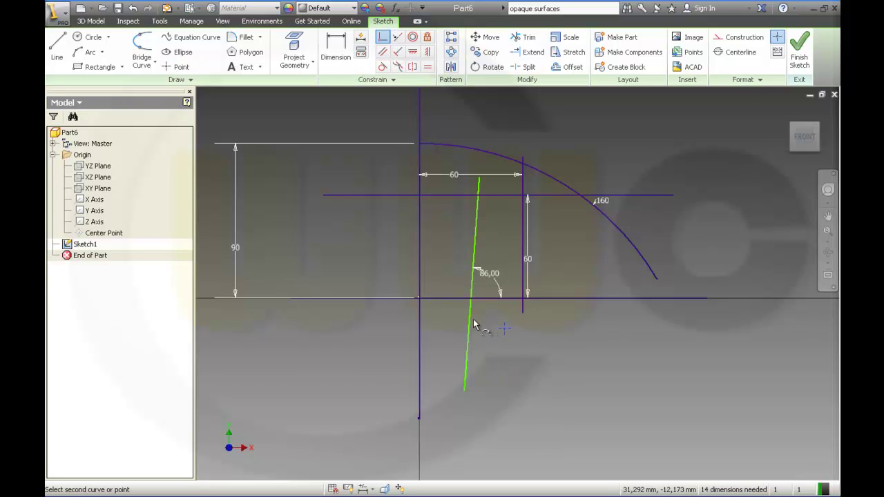
pyautogui.click(469, 325)
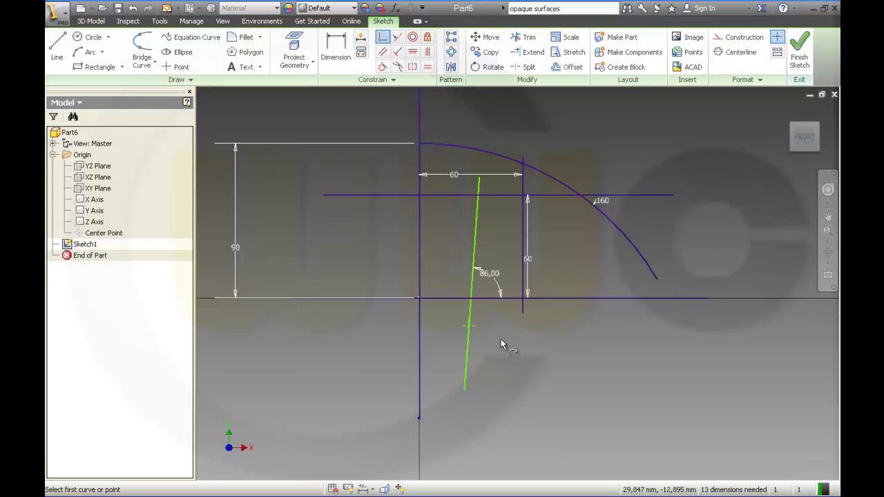
pyautogui.click(467, 326)
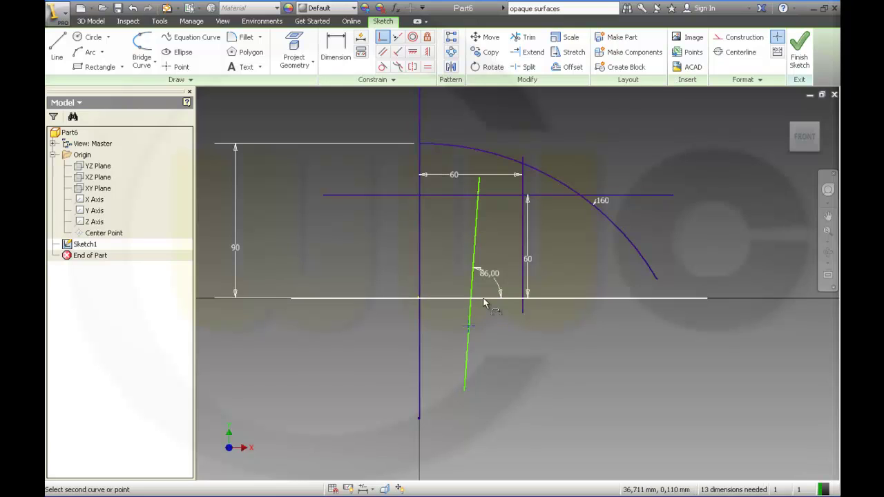
pyautogui.click(484, 299)
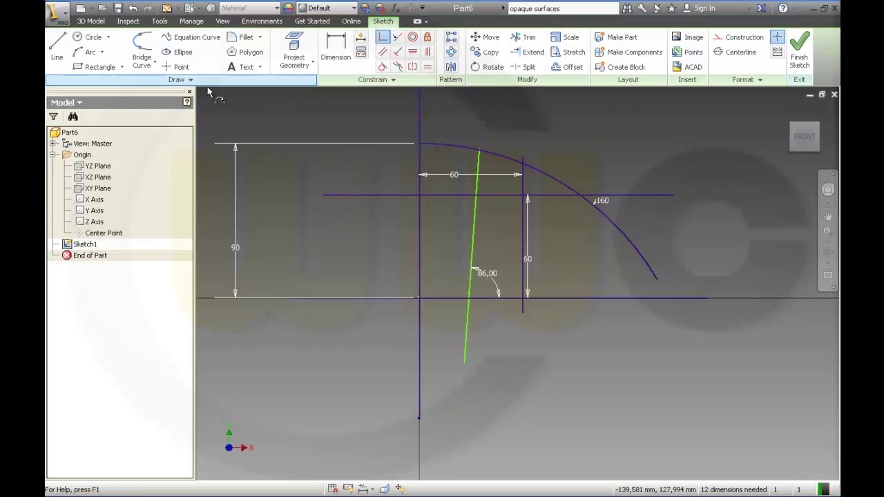
# Step: Dimension that point 15 horizontally from the vertical axis
pyautogui.click(335, 49)
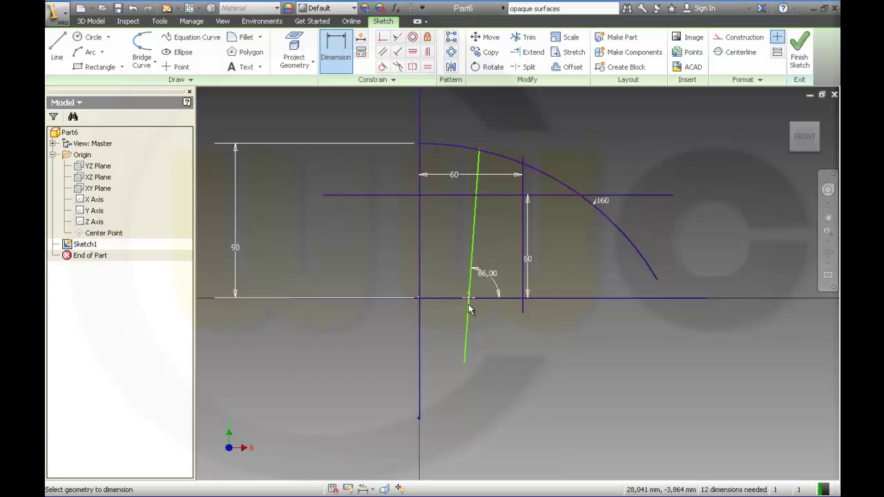
pyautogui.click(470, 304)
pyautogui.click(419, 298)
pyautogui.click(437, 319)
pyautogui.write('15')
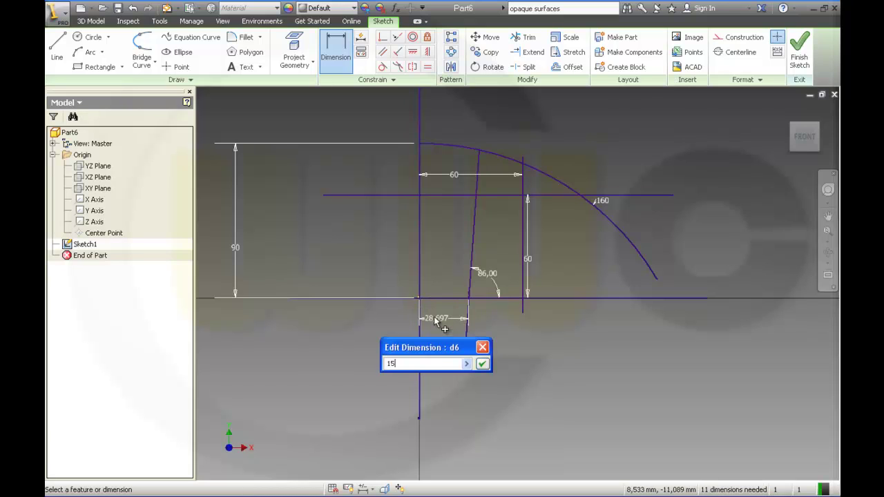
pyautogui.press('Return')
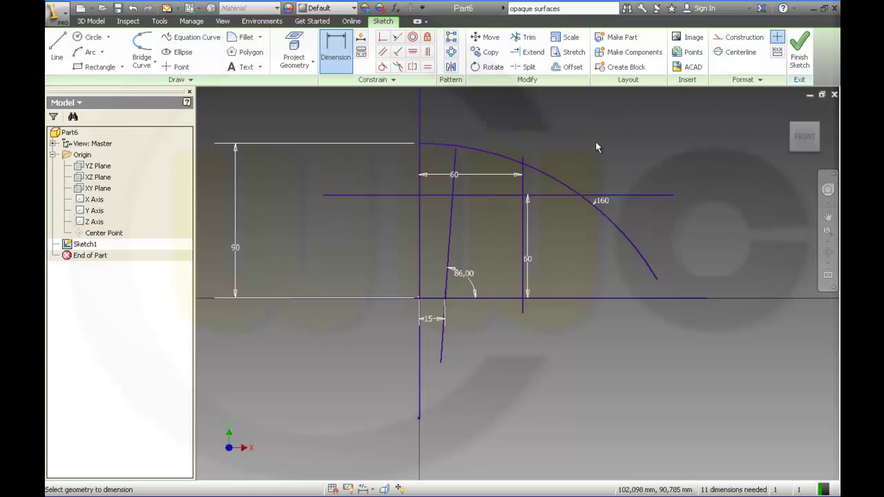
pyautogui.press('Escape')
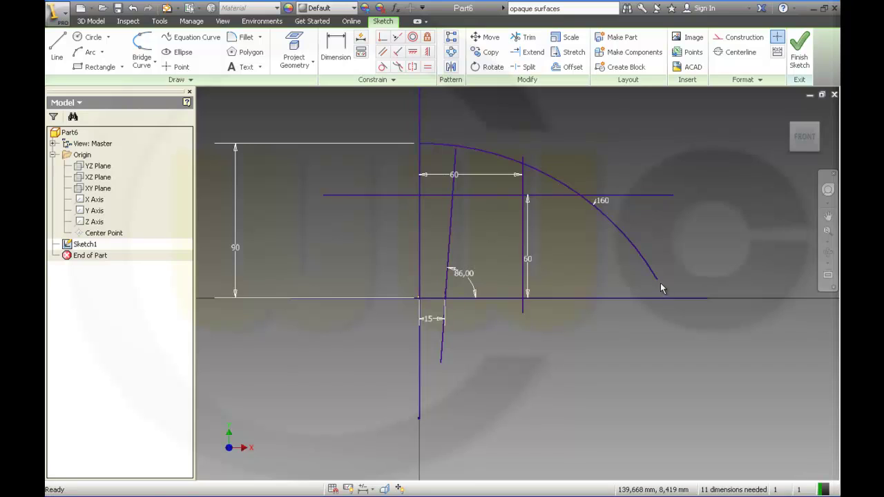
# Step: Move the arc endpoint and align the upper horizontal line's left end vertically with the origin
pyautogui.moveTo(658, 279); pyautogui.dragTo(557, 181)
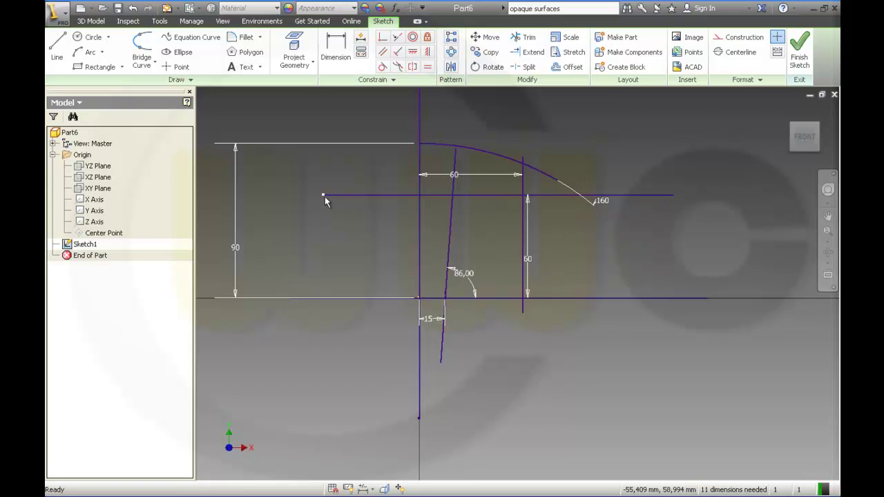
pyautogui.moveTo(325, 197); pyautogui.dragTo(378, 196)
pyautogui.click(427, 52)
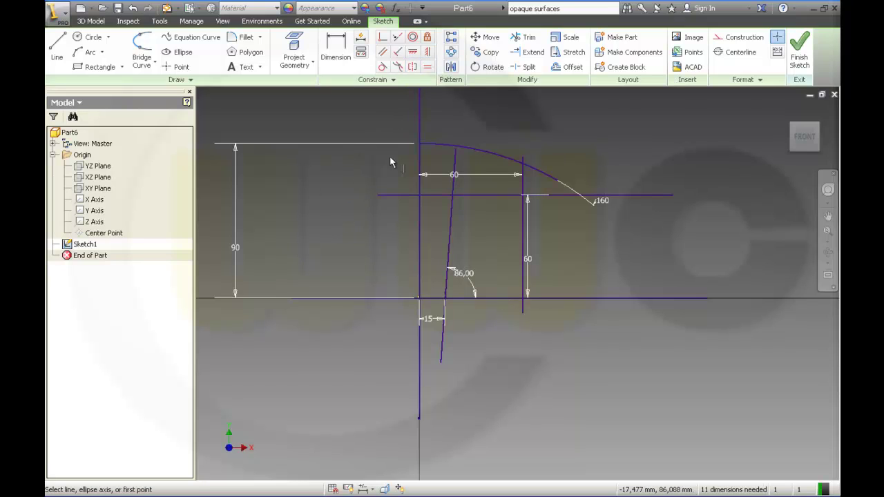
pyautogui.click(379, 196)
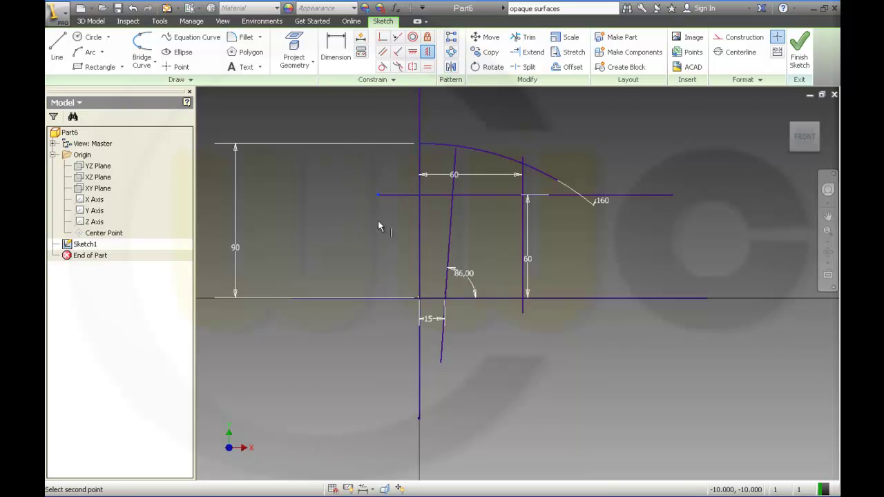
pyautogui.click(419, 299)
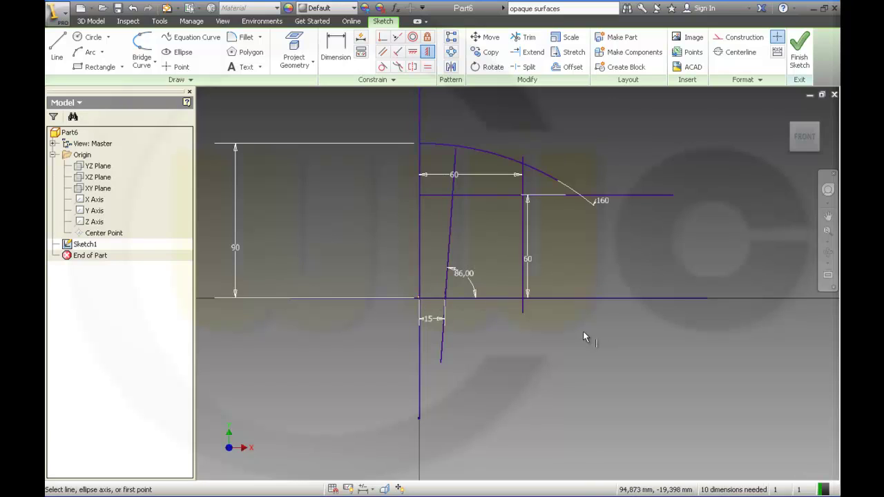
# Step: Cancel an over-constraining Horizontal constraint, then slide geometry down and reshape the arc
pyautogui.click(413, 51)
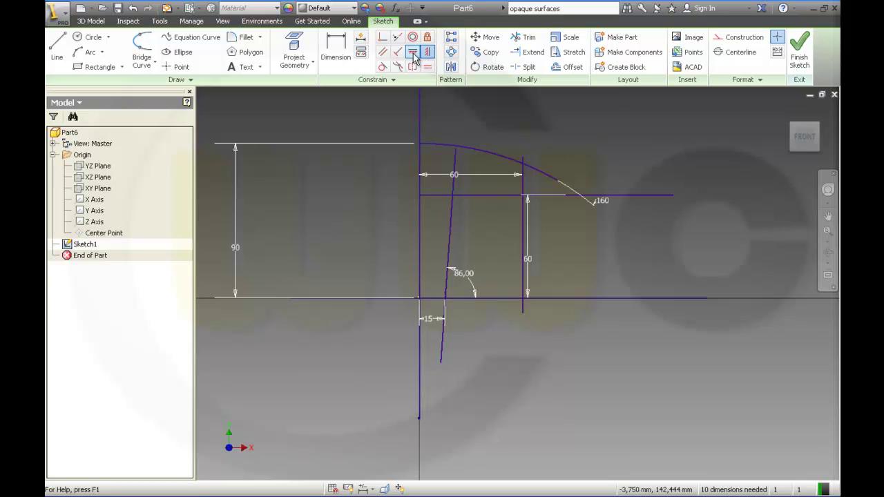
pyautogui.click(420, 418)
pyautogui.click(420, 298)
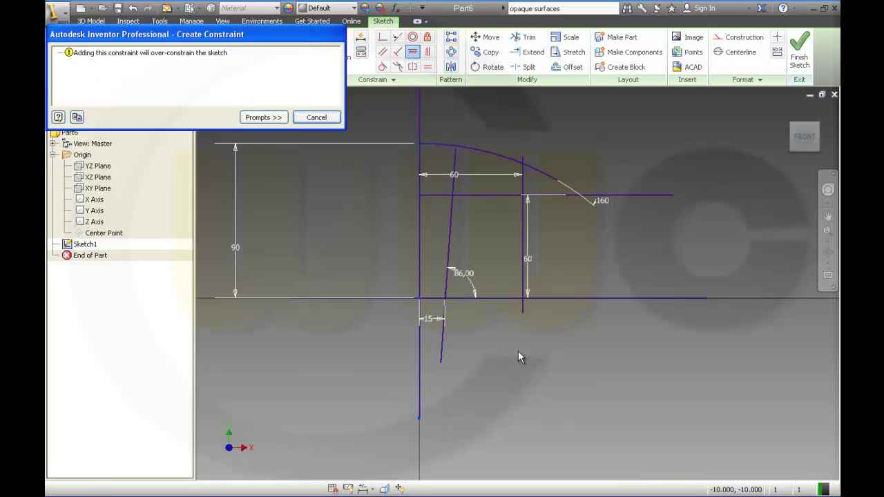
pyautogui.click(316, 118)
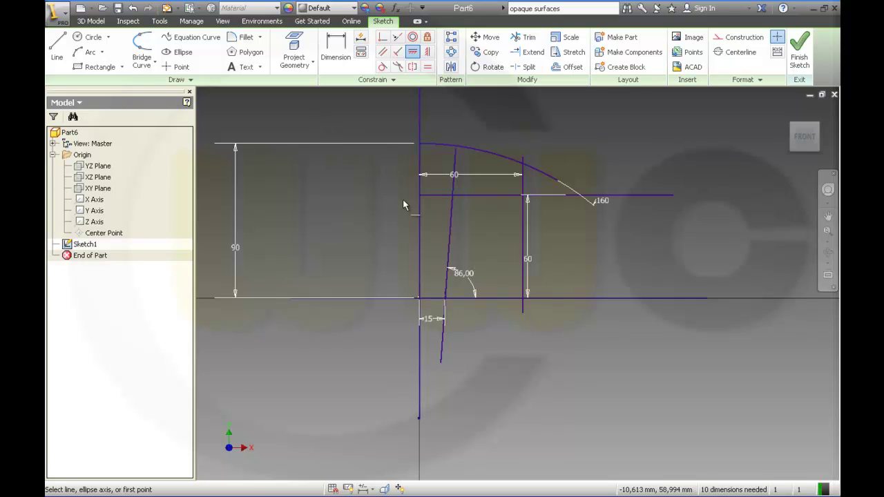
pyautogui.press('Escape')
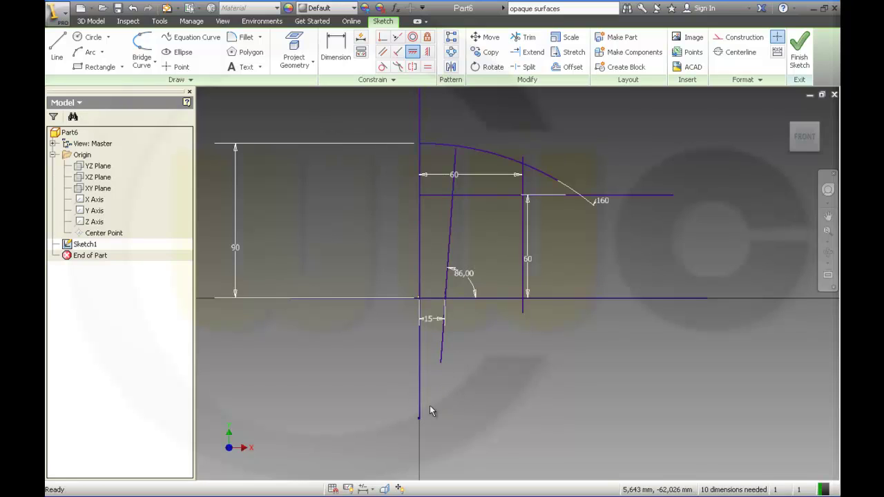
pyautogui.moveTo(420, 375)
pyautogui.mouseDown()
pyautogui.moveTo(419, 354)
pyautogui.moveTo(420, 418)
pyautogui.mouseUp()
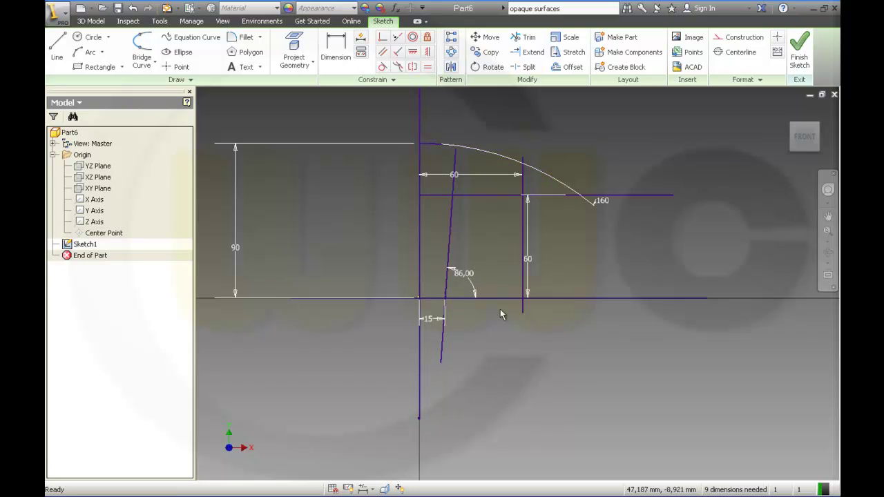
pyautogui.moveTo(443, 148); pyautogui.dragTo(562, 165)
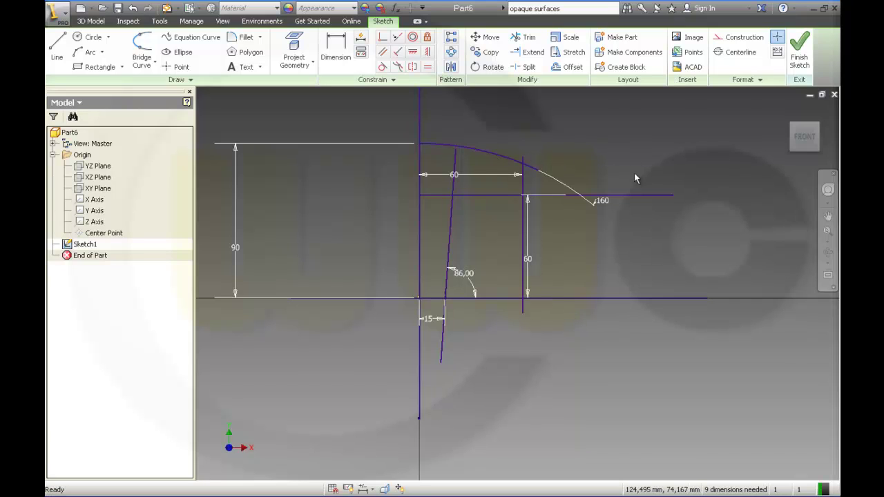
# Step: Level the slanted line's lower end with the origin, making its angle 94,00
pyautogui.click(413, 55)
pyautogui.click(440, 364)
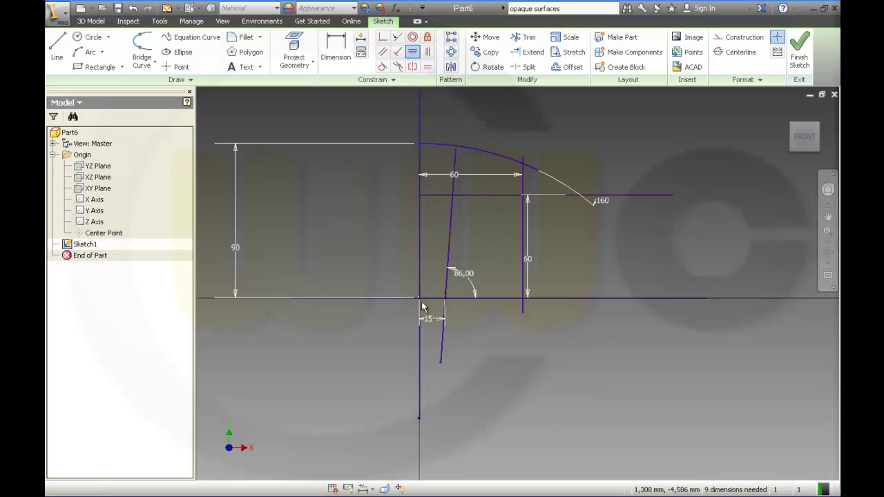
pyautogui.click(420, 298)
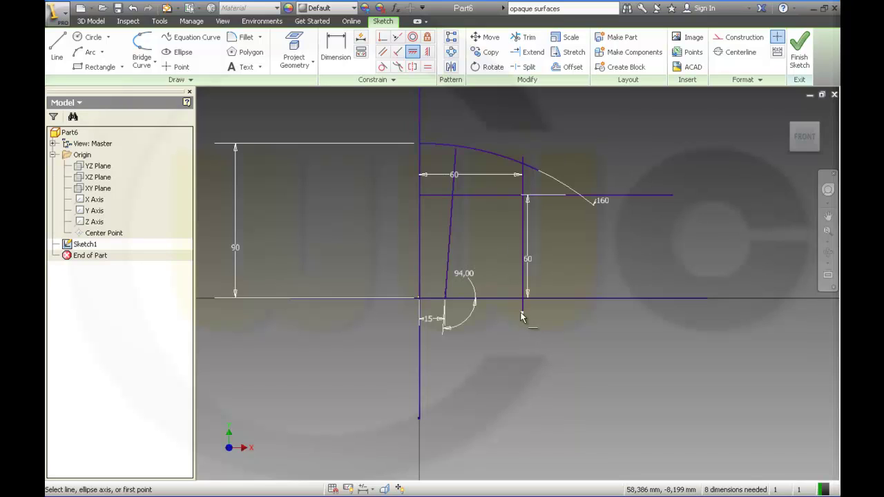
pyautogui.press('Escape')
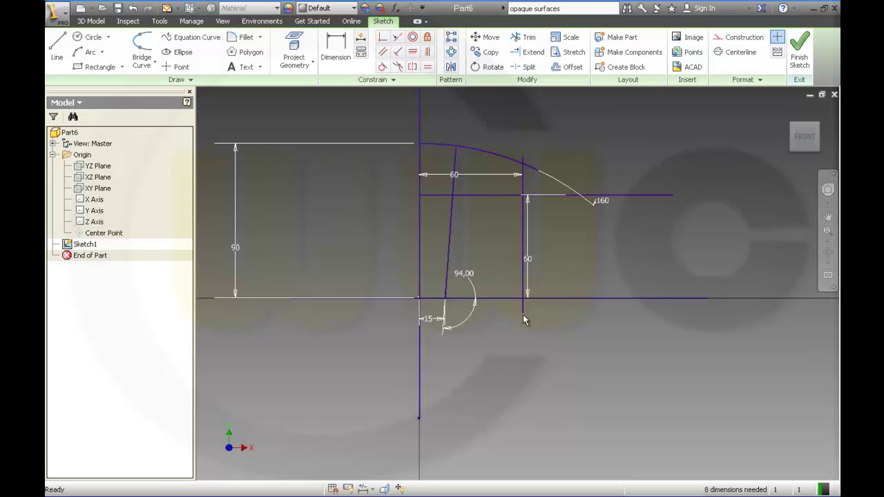
# Step: Raise the vertical line, shorten the upper horizontal line, and dismiss the duplicate Vertical warning
pyautogui.moveTo(523, 304); pyautogui.dragTo(523, 216)
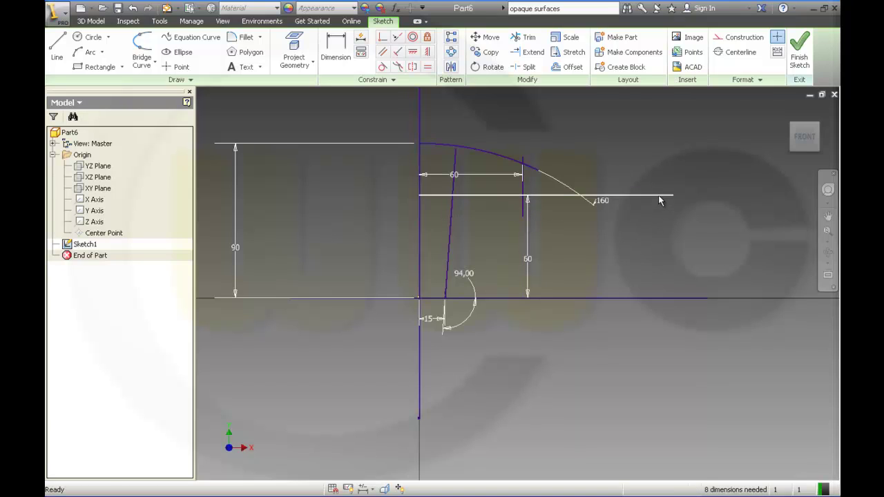
pyautogui.moveTo(675, 196); pyautogui.dragTo(568, 196)
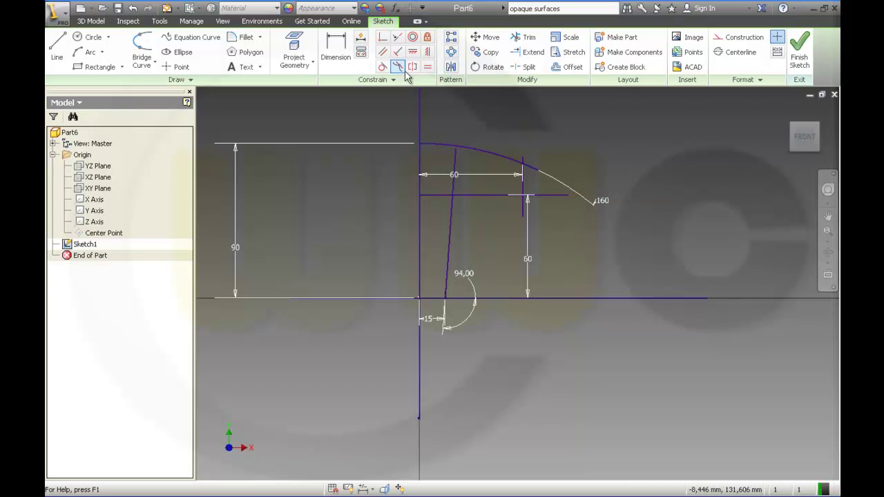
pyautogui.click(428, 51)
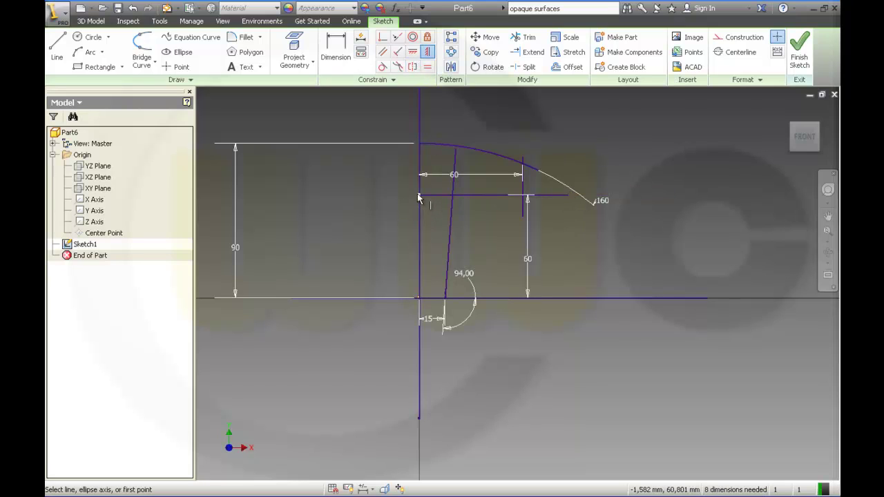
pyautogui.click(419, 195)
pyautogui.click(420, 300)
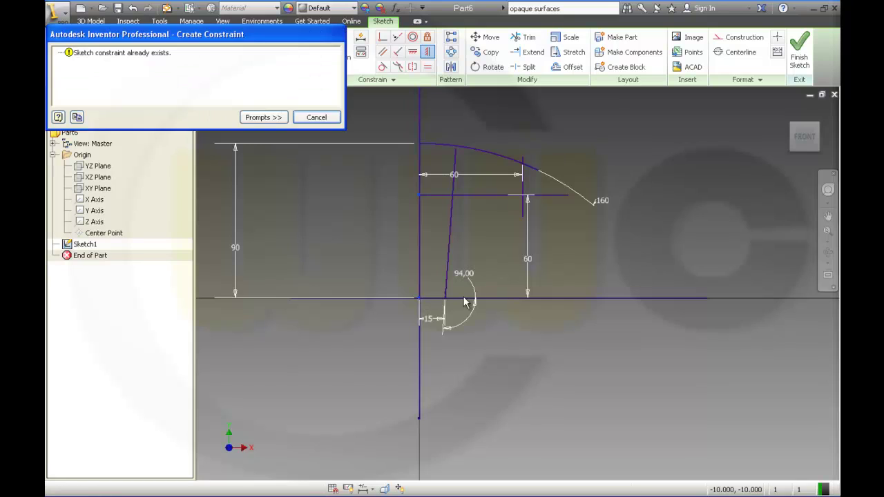
pyautogui.click(318, 117)
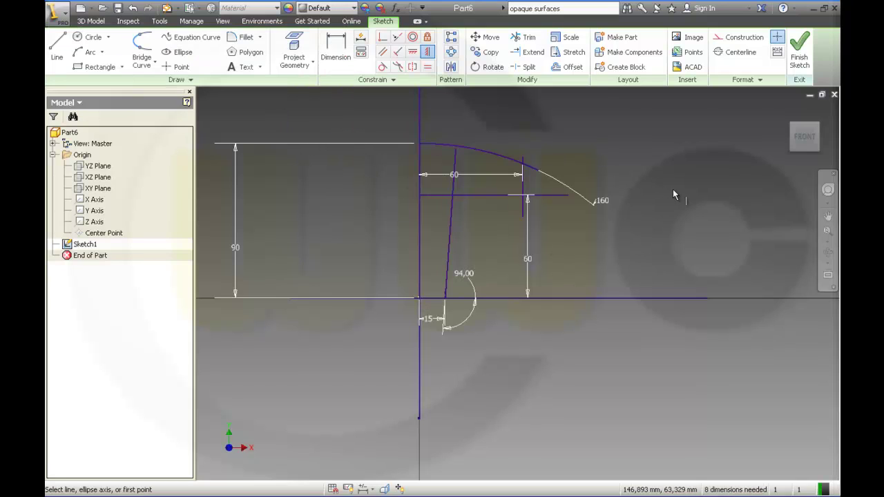
# Step: Finish Sketch1 and zoom and pan to frame the knob profile
pyautogui.click(799, 52)
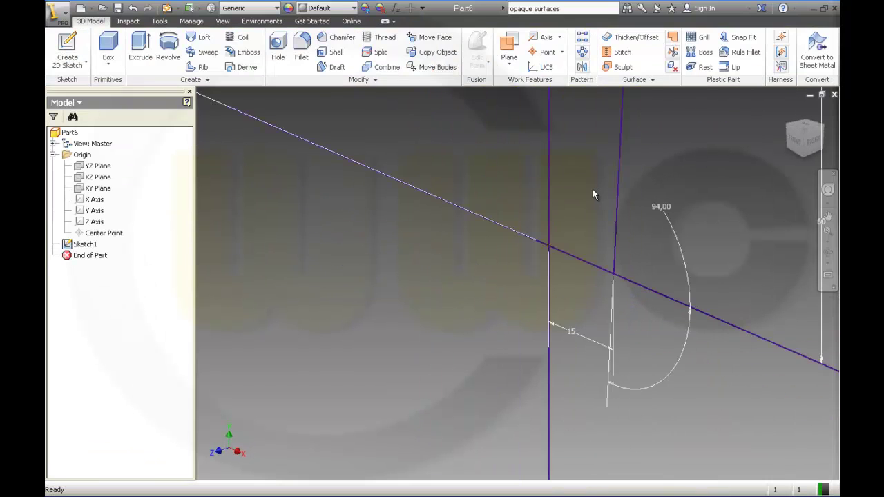
pyautogui.scroll(-5, 593, 189)
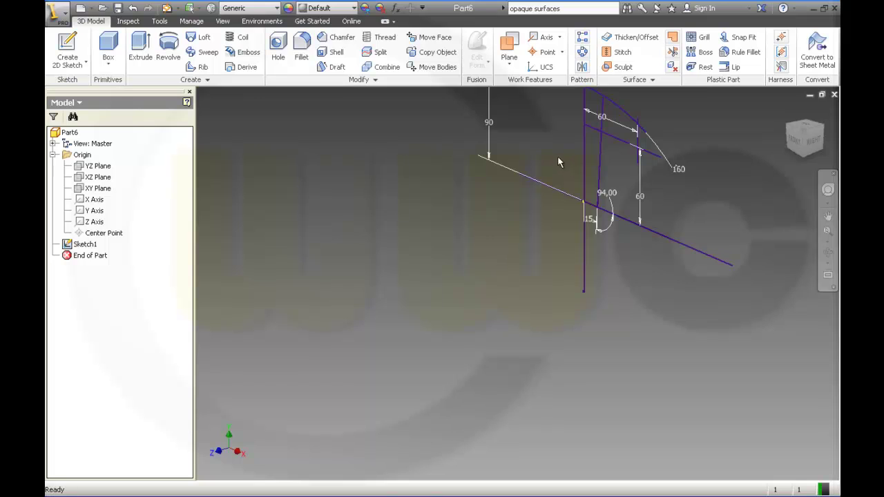
pyautogui.moveTo(550, 141); pyautogui.dragTo(484, 224, button='middle')
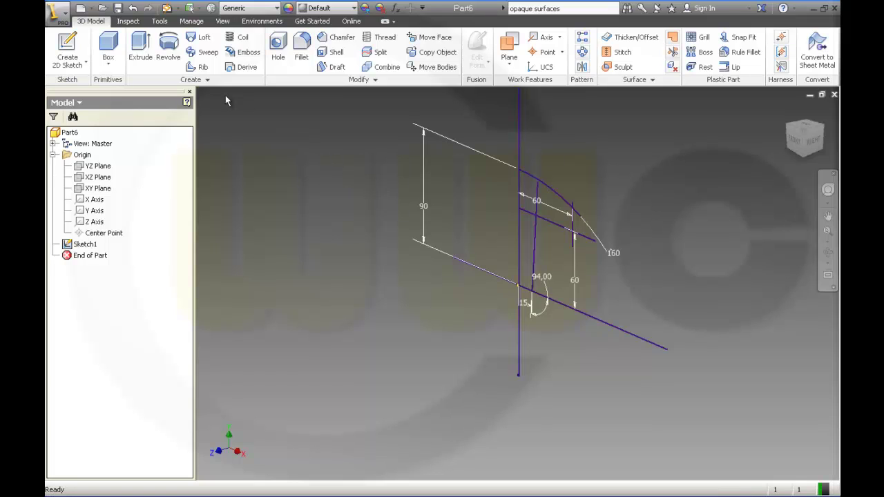
# Step: Extrude the small profile 10 mm as a surface to create ExtrusionSrf1
pyautogui.click(141, 48)
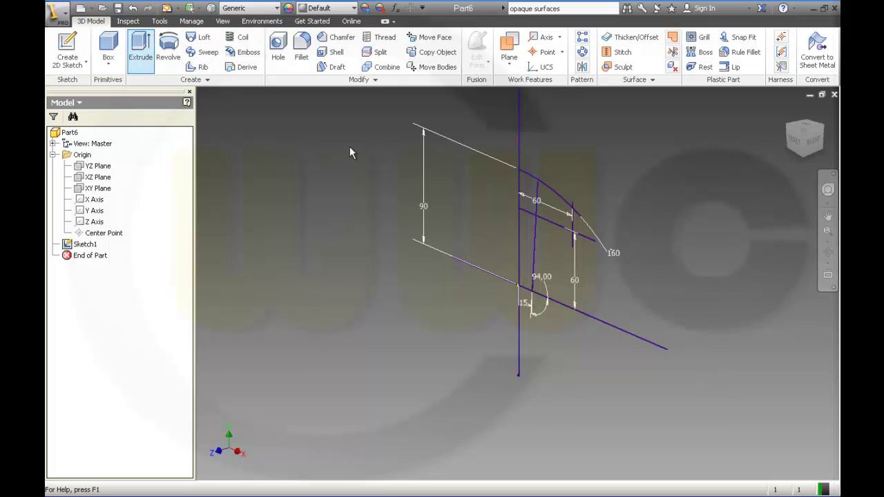
pyautogui.click(560, 233)
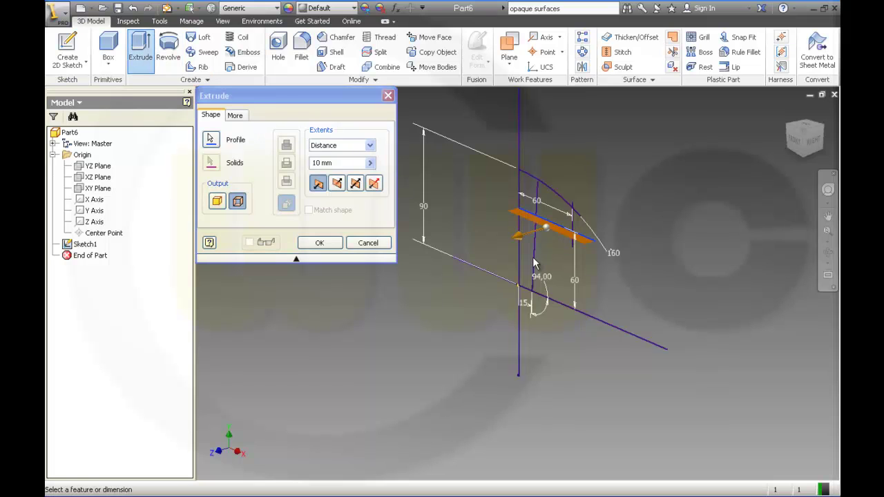
pyautogui.click(479, 271)
pyautogui.press('Return')
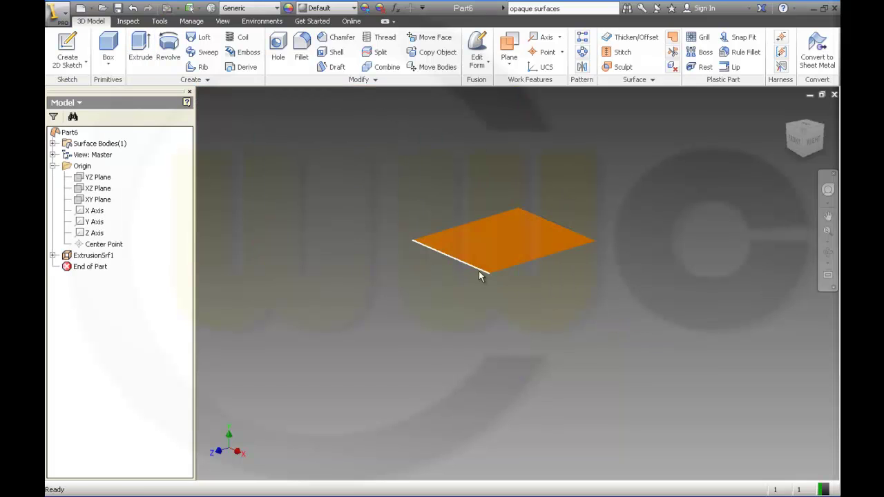
# Step: Make Sketch1 under ExtrusionSrf1 visible again
pyautogui.click(53, 256)
pyautogui.click(98, 268)
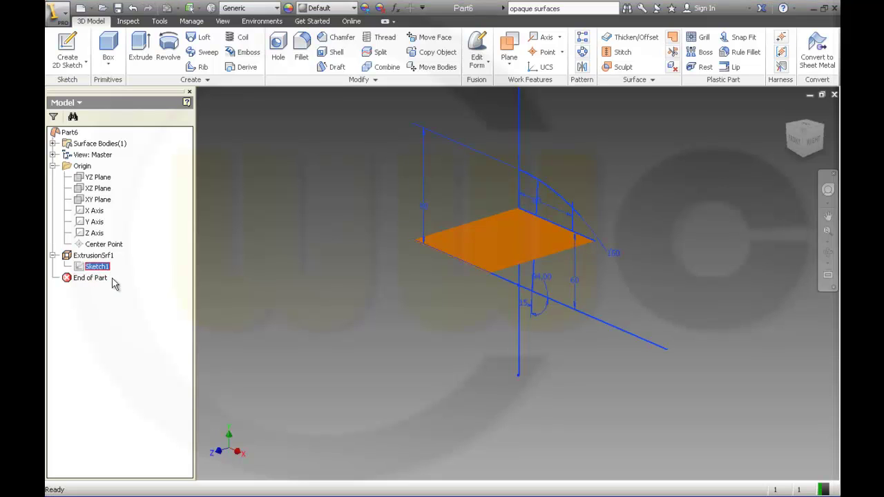
pyautogui.click(212, 338)
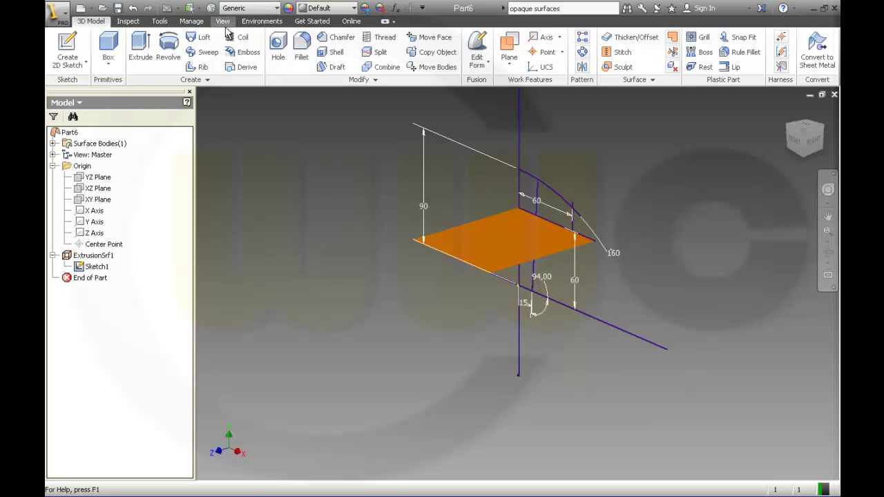
# Step: Switch the visual style to Shaded with Edges
pyautogui.click(223, 21)
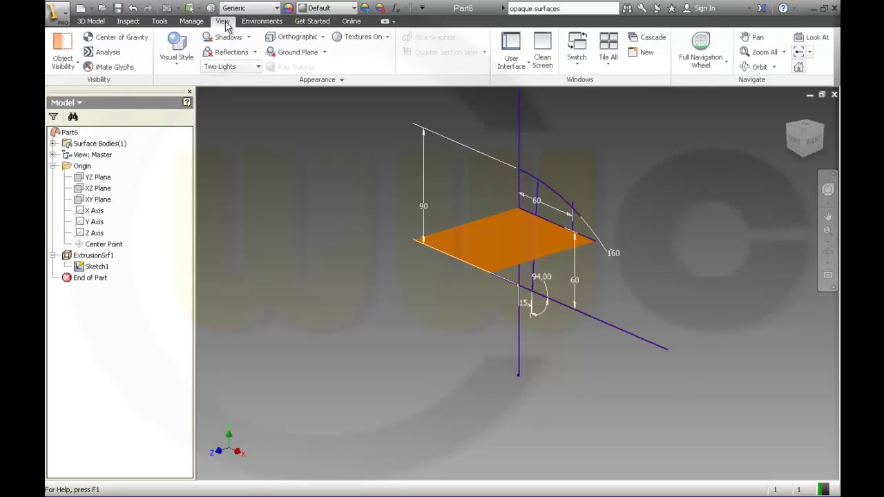
pyautogui.click(178, 68)
pyautogui.click(207, 115)
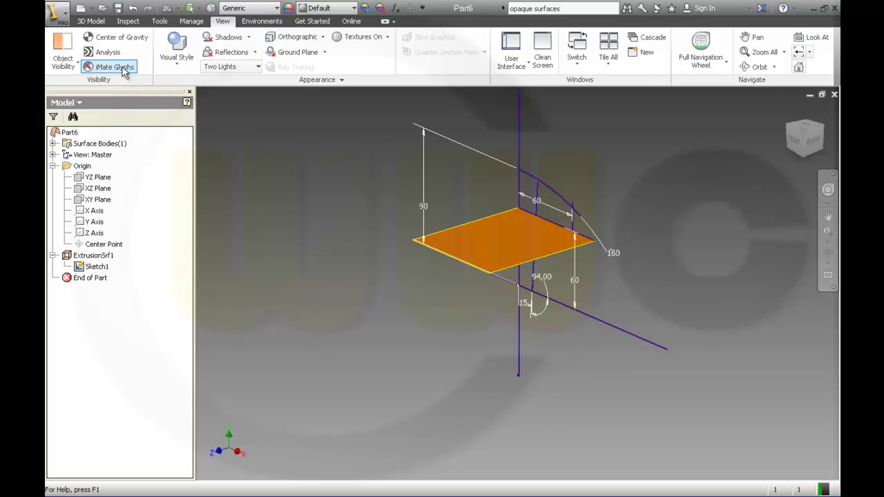
# Step: Revolve the arc 90° about the Y Axis to create the curved cap surface RevolutionSrf1
pyautogui.click(90, 21)
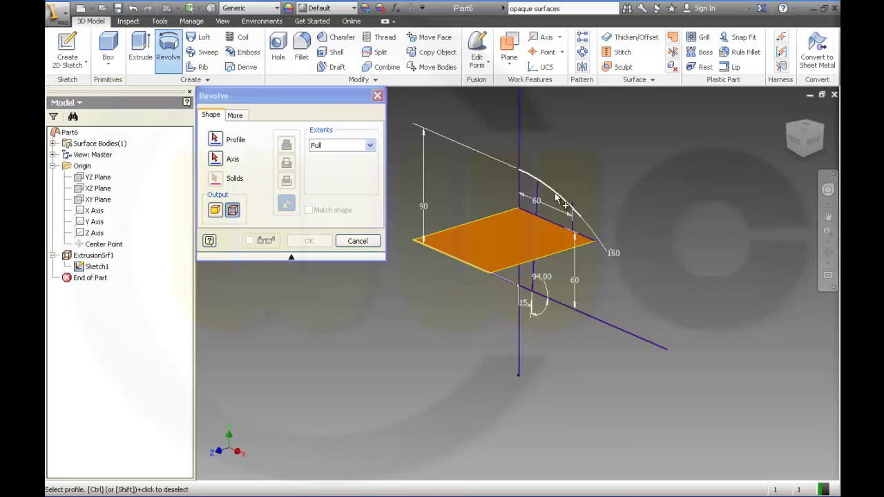
pyautogui.click(215, 159)
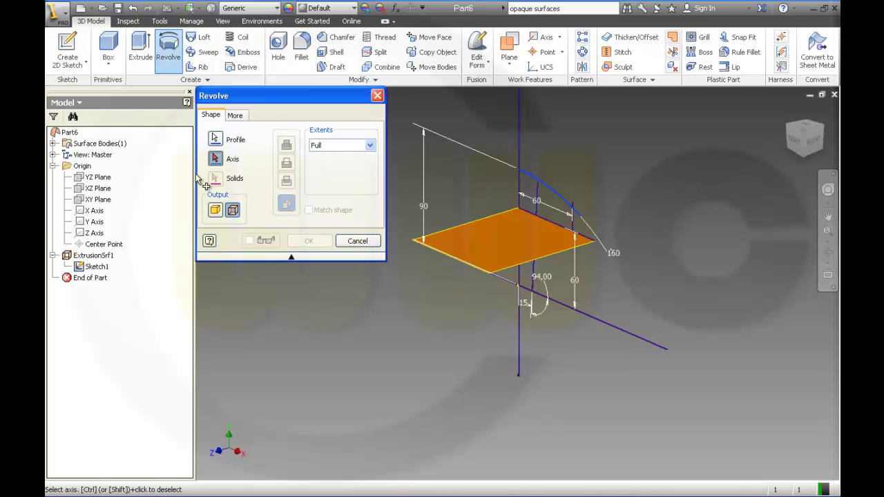
pyautogui.click(95, 221)
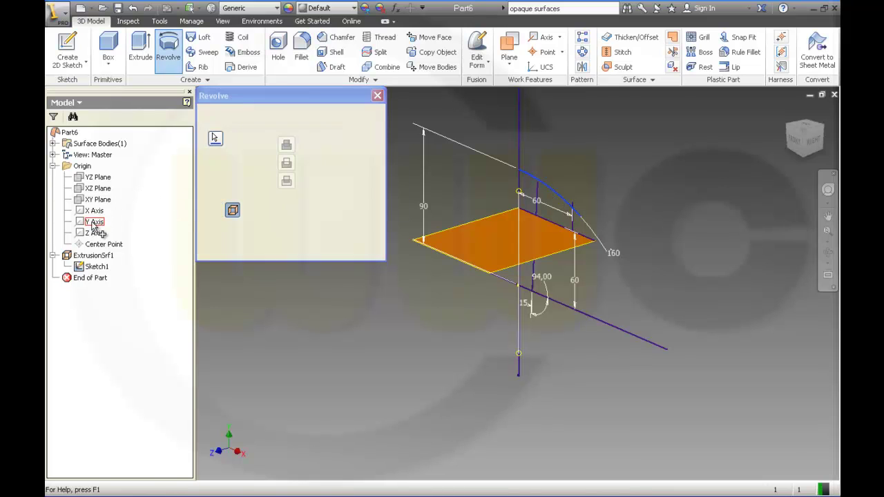
pyautogui.rightClick(621, 185)
pyautogui.click(644, 194)
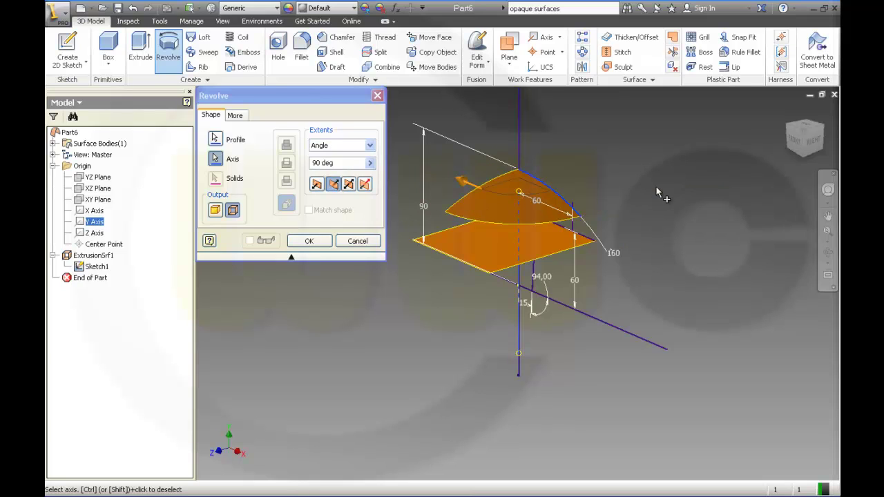
pyautogui.press('Return')
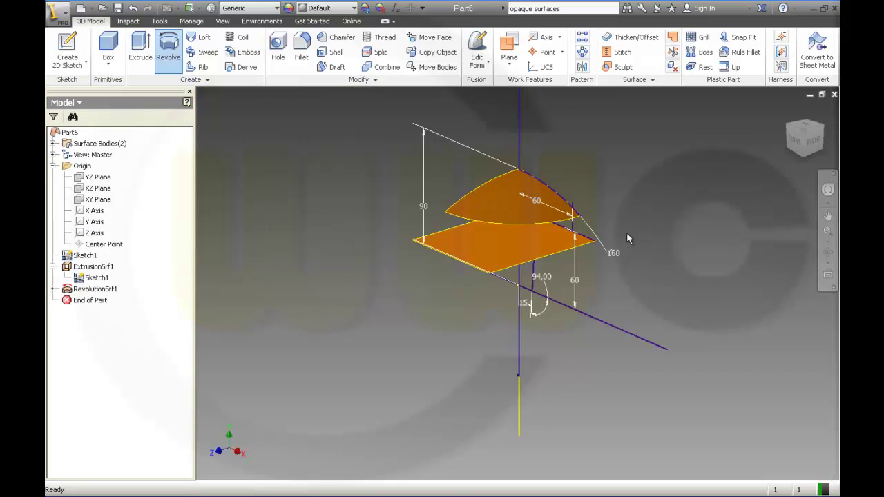
pyautogui.moveTo(630, 236); pyautogui.dragTo(594, 241, button='middle')
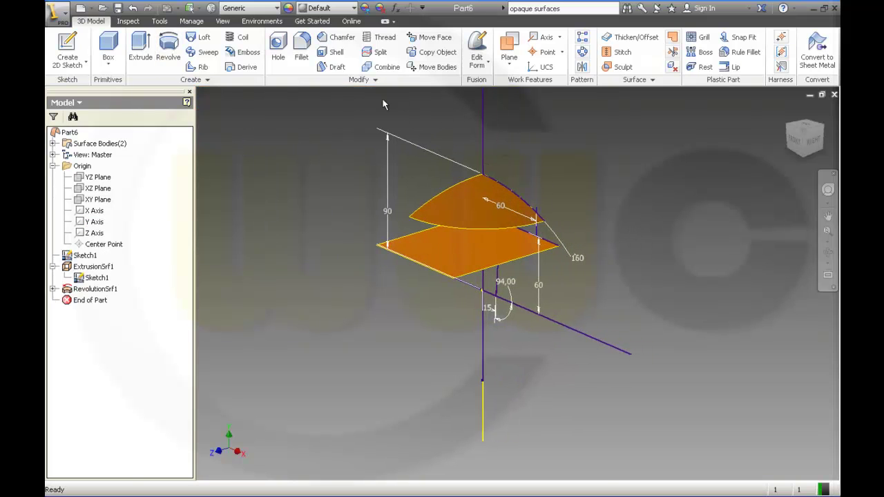
pyautogui.scroll(3, 486, 228)
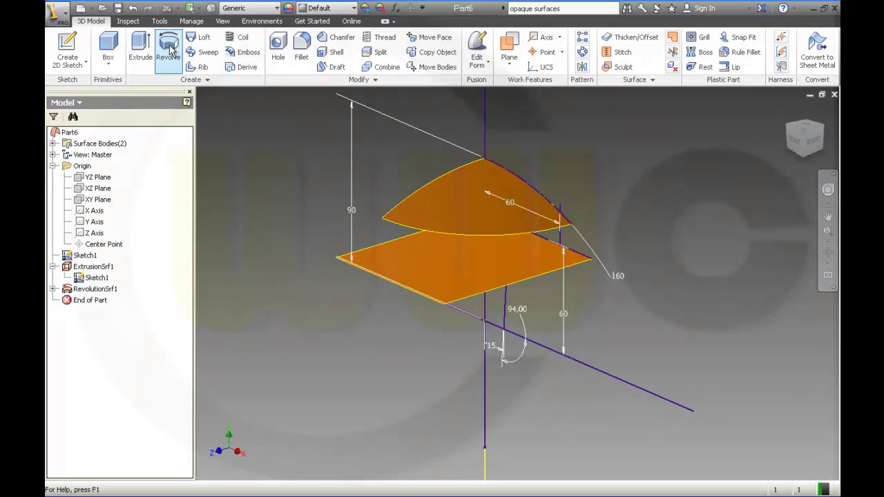
# Step: Revolve the short line 90° about the Y Axis into the tapered stem surface RevolutionSrf2
pyautogui.press('r')
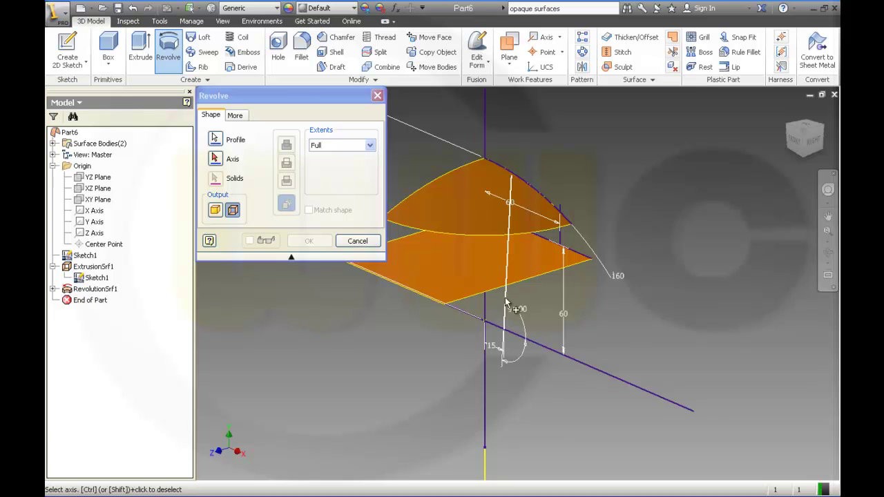
pyautogui.click(508, 304)
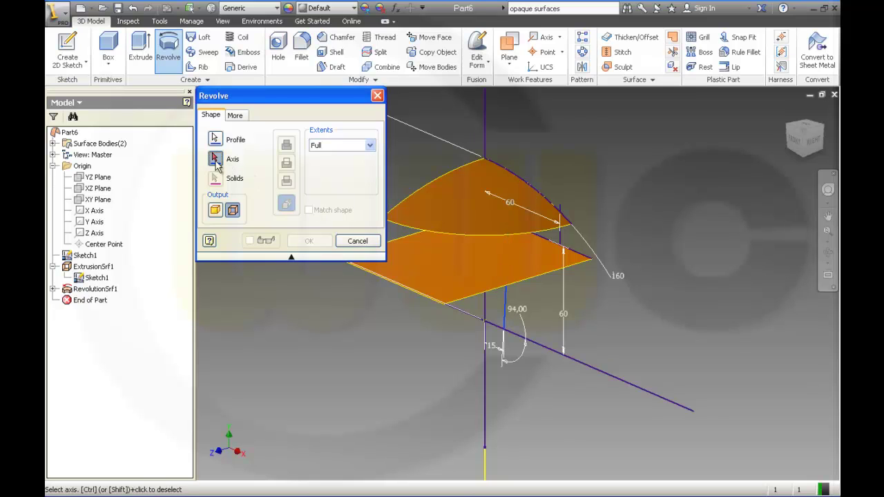
pyautogui.click(96, 223)
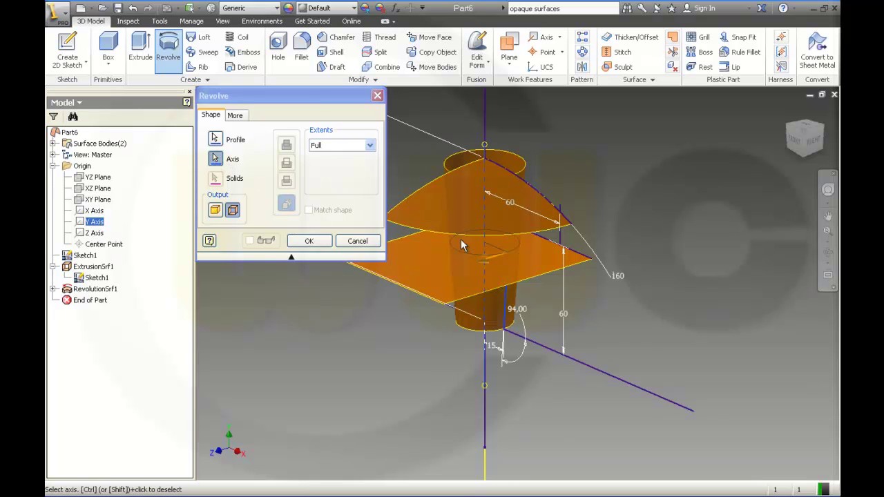
pyautogui.rightClick(602, 238)
pyautogui.click(605, 253)
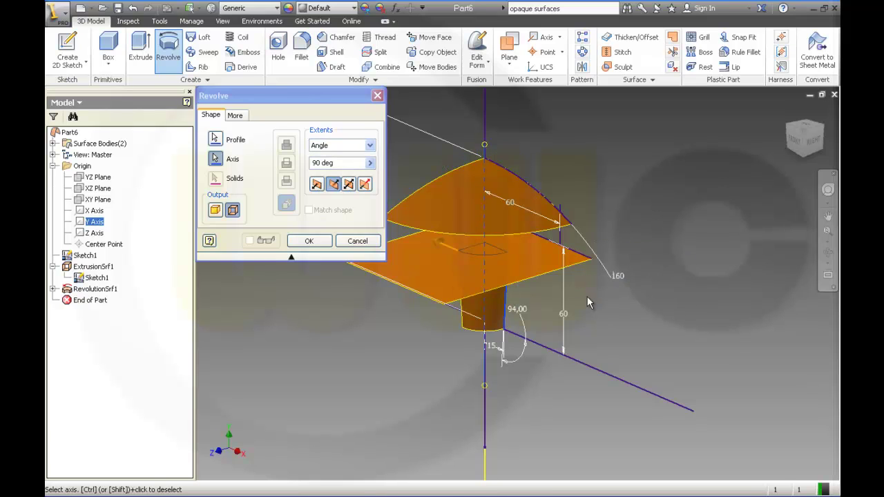
pyautogui.press('Return')
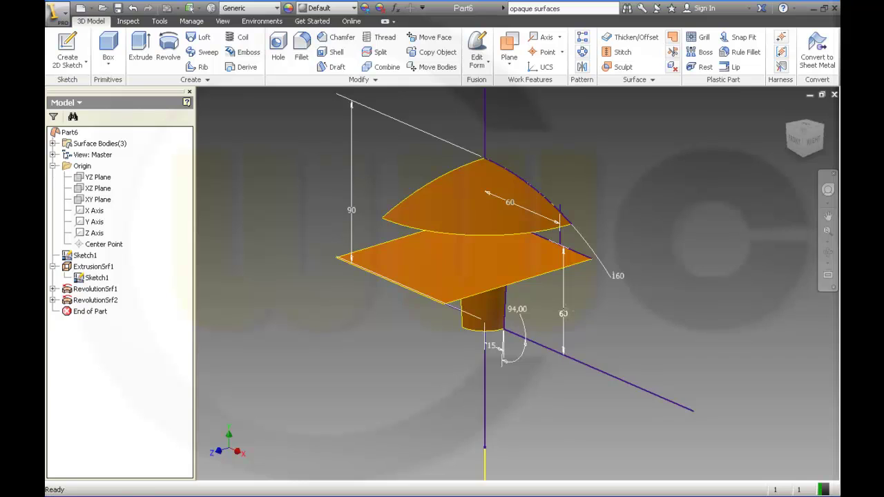
pyautogui.keyDown('shift'); pyautogui.moveTo(572, 323); pyautogui.dragTo(585, 292, button='middle'); pyautogui.keyUp('shift')
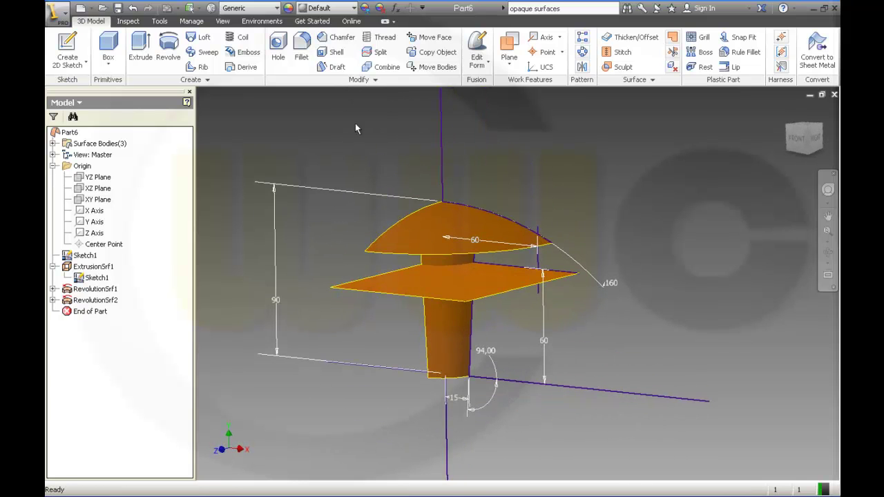
# Step: Revolve the vertical line under the arc end 90° about the Y Axis, creating RevolutionSrf3
pyautogui.click(540, 264)
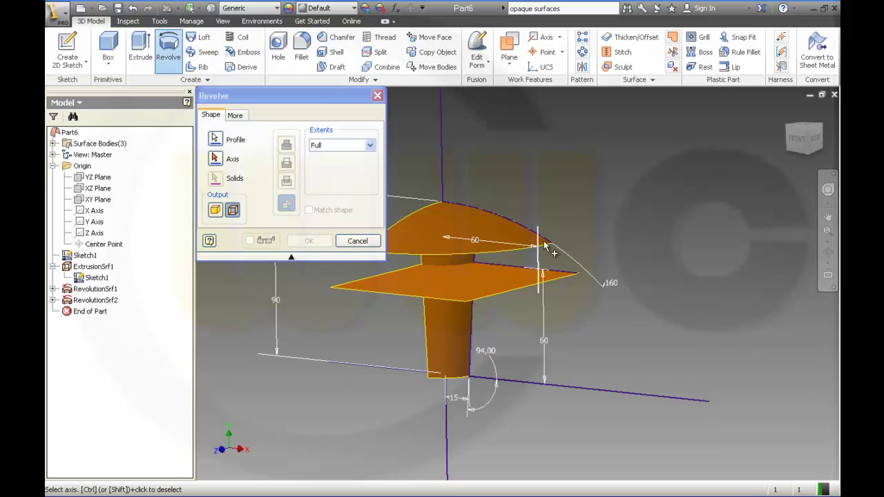
pyautogui.click(215, 159)
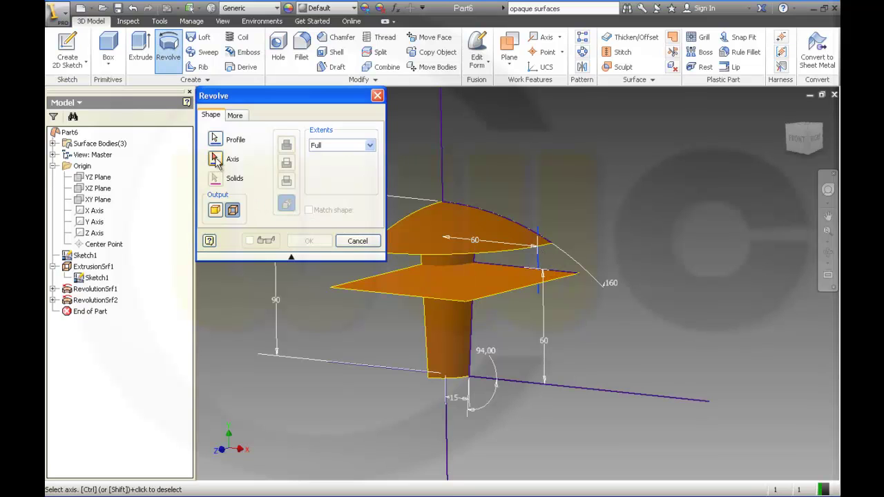
pyautogui.click(94, 221)
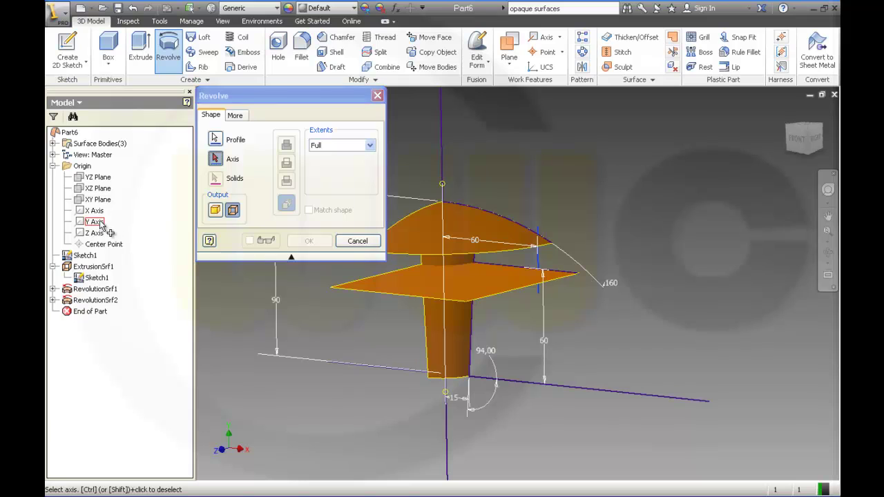
pyautogui.rightClick(623, 249)
pyautogui.click(630, 263)
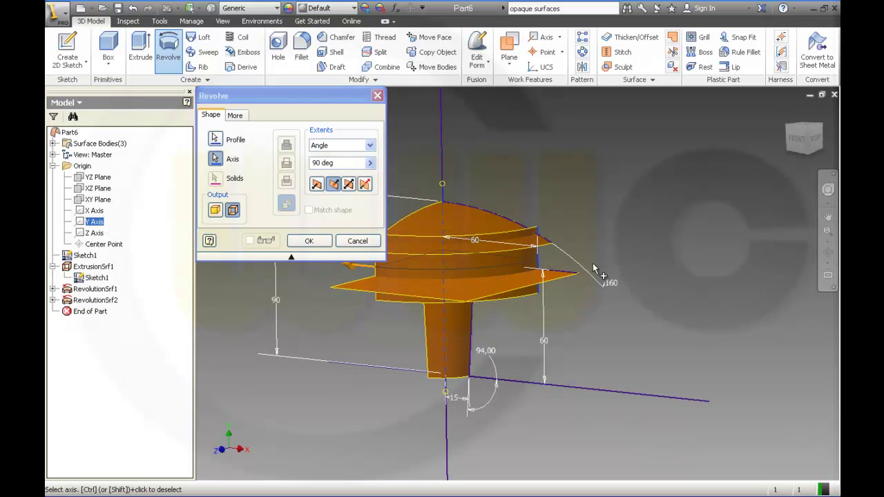
pyautogui.click(309, 240)
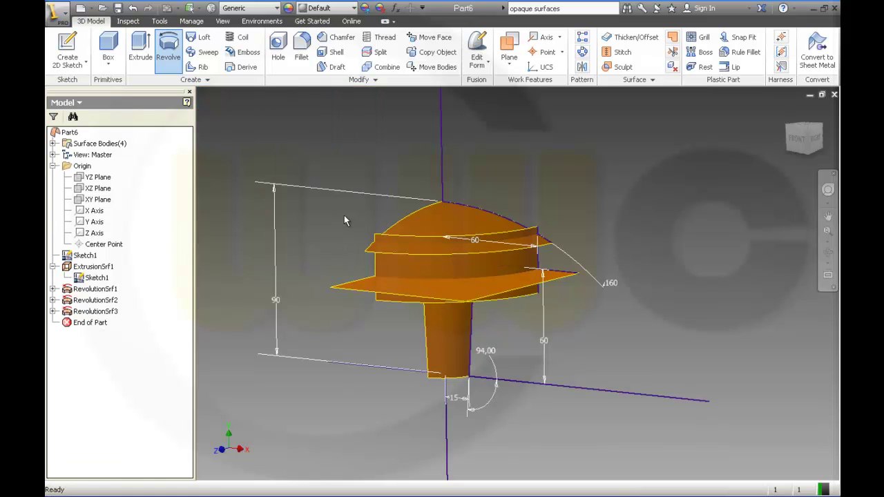
pyautogui.keyDown('shift'); pyautogui.moveTo(345, 220); pyautogui.dragTo(420, 206, button='middle'); pyautogui.keyUp('shift')
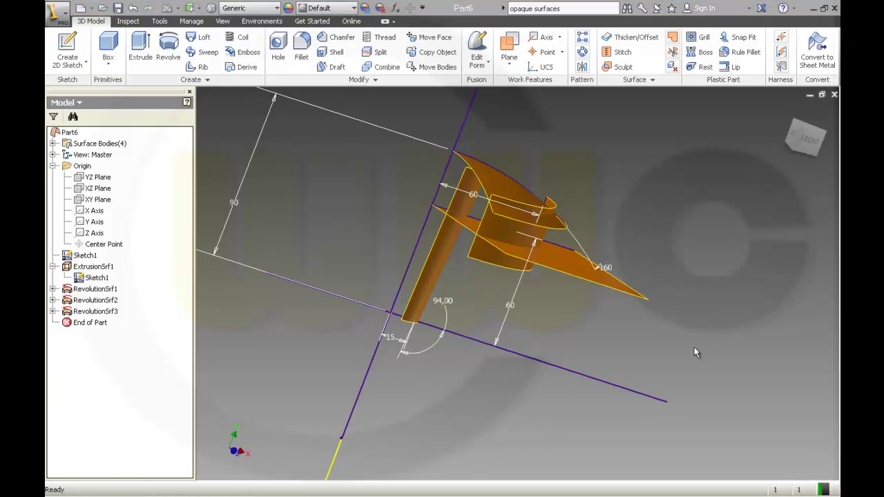
# Step: Trim the curved wall with the flat sheet as cutting tool, removing the part below the sheet
pyautogui.click(672, 52)
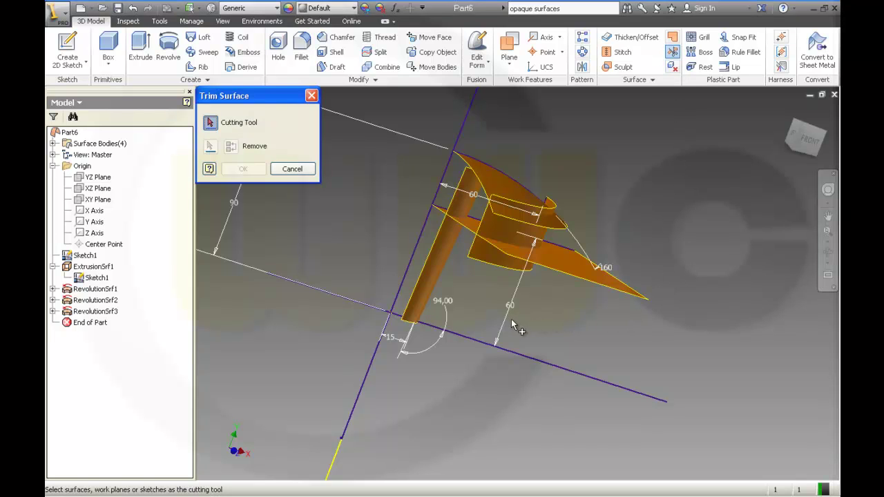
pyautogui.click(571, 265)
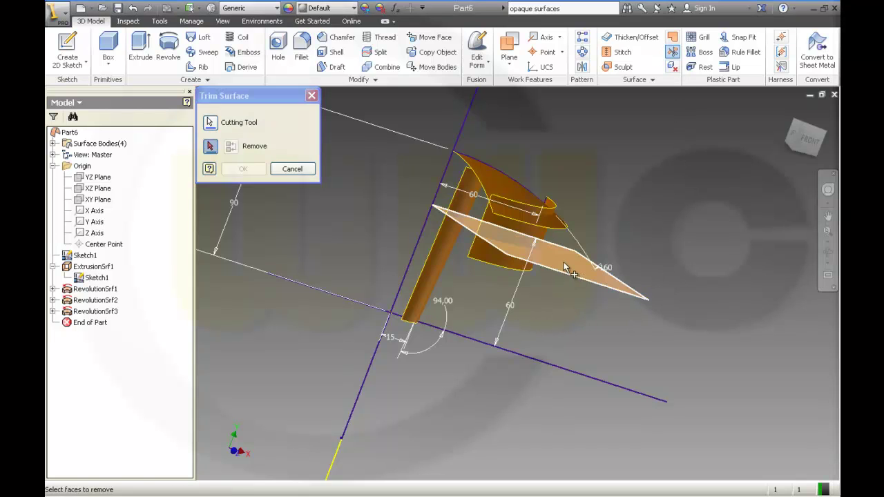
pyautogui.click(482, 253)
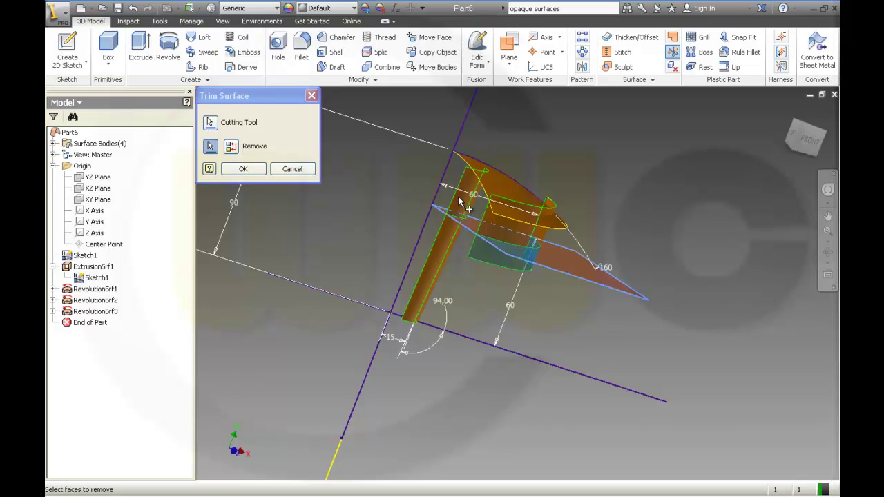
pyautogui.click(249, 170)
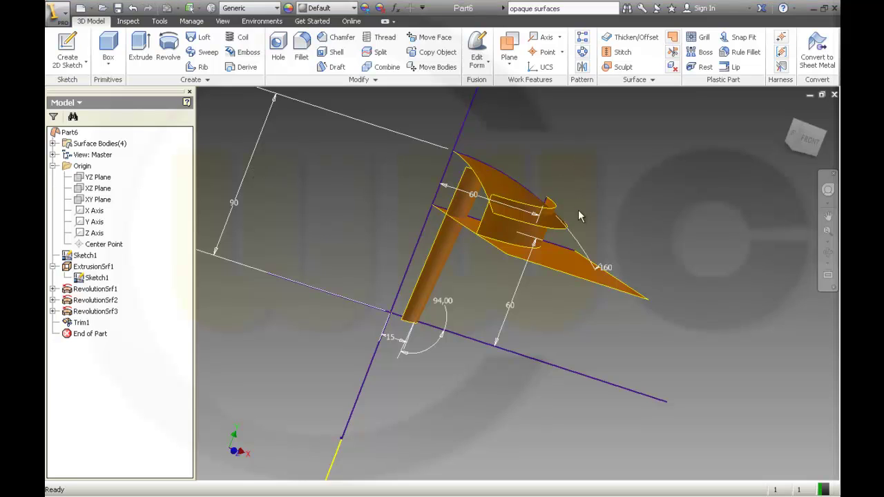
# Step: Trim with the flat sheet as cutting tool, removing the end piece
pyautogui.press('t')
pyautogui.press('r')
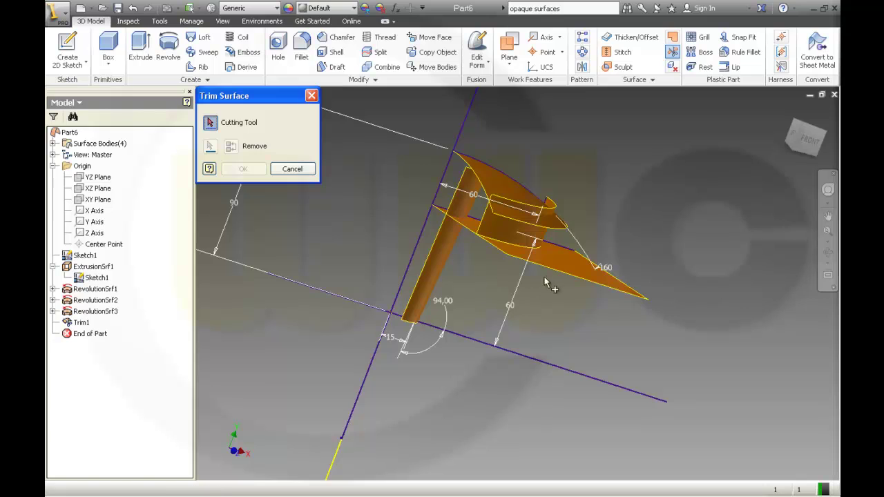
pyautogui.click(561, 257)
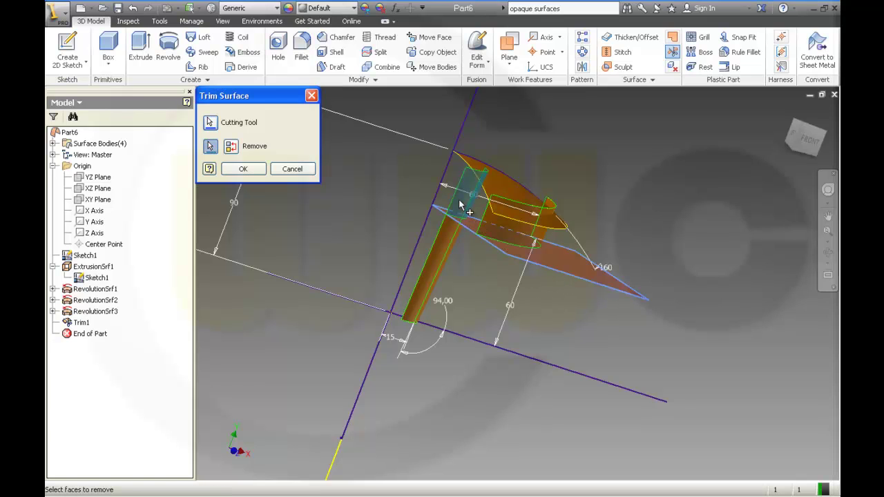
pyautogui.click(461, 205)
pyautogui.click(243, 168)
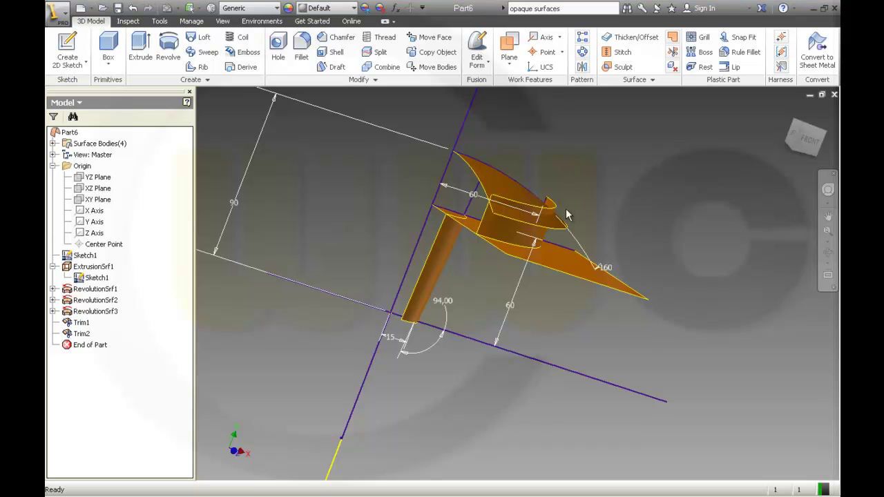
# Step: Trim with the narrow surface as cutting tool, removing the overlapping piece
pyautogui.press('Return')
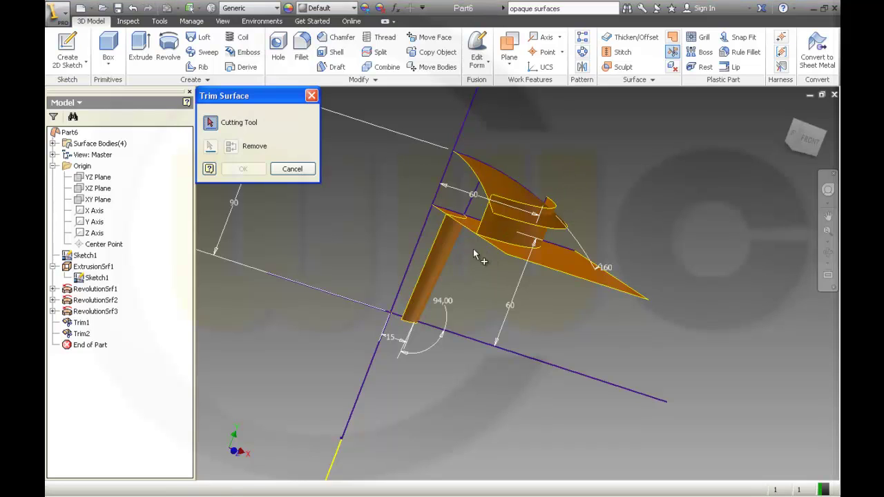
pyautogui.click(448, 247)
pyautogui.click(455, 222)
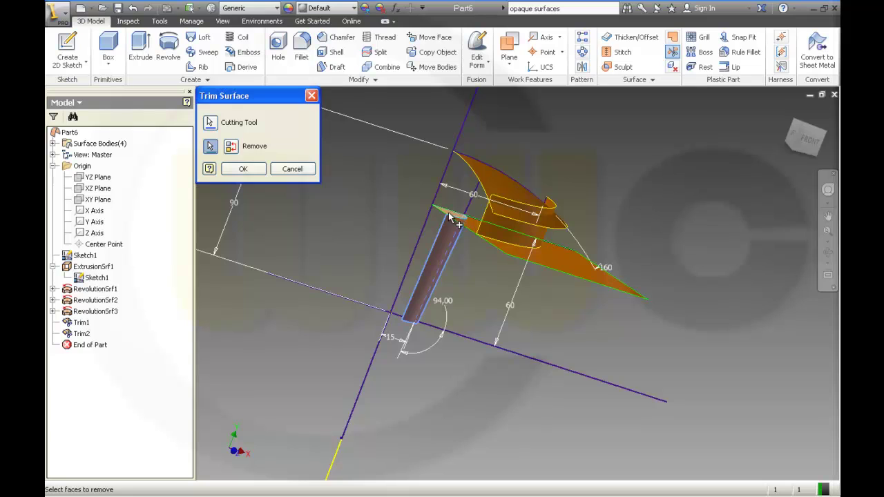
pyautogui.click(250, 170)
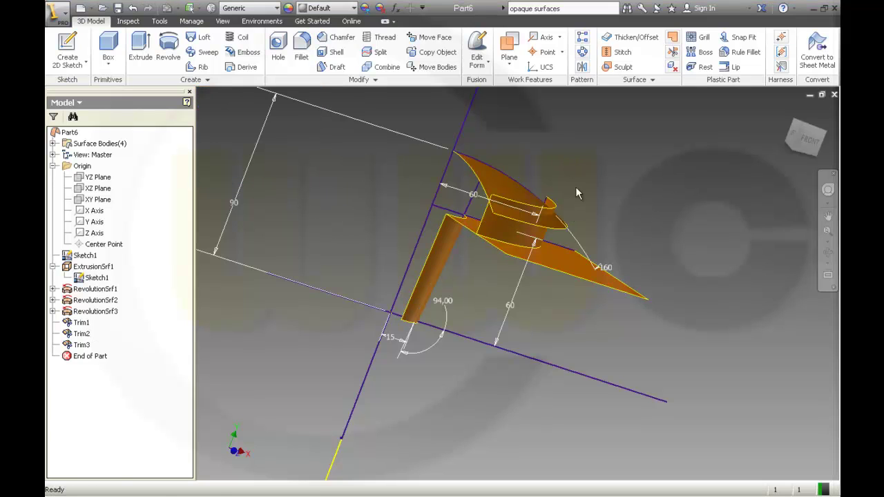
# Step: Trim away the large fin surface using the narrow surface as cutting tool
pyautogui.press('Return')
pyautogui.click(526, 231)
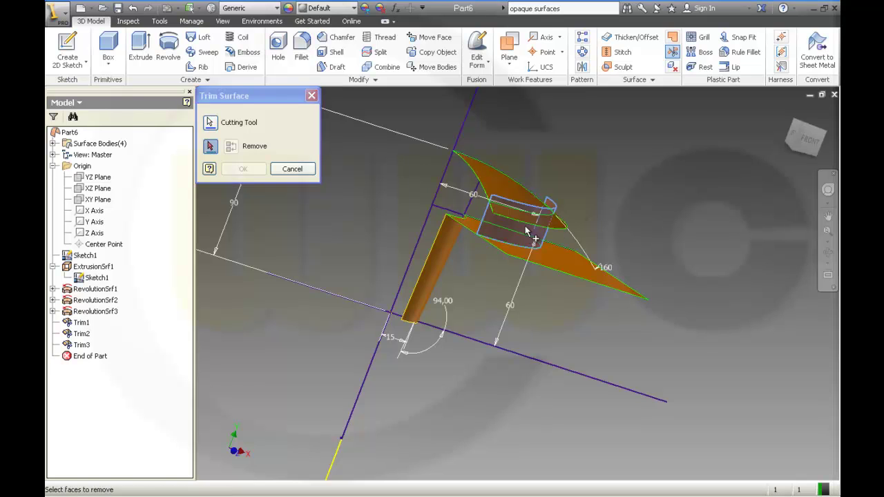
pyautogui.click(572, 266)
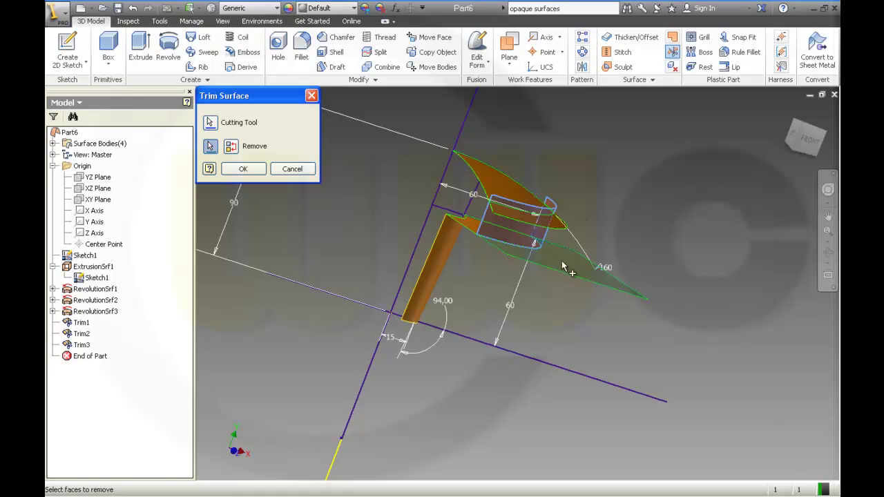
pyautogui.click(260, 173)
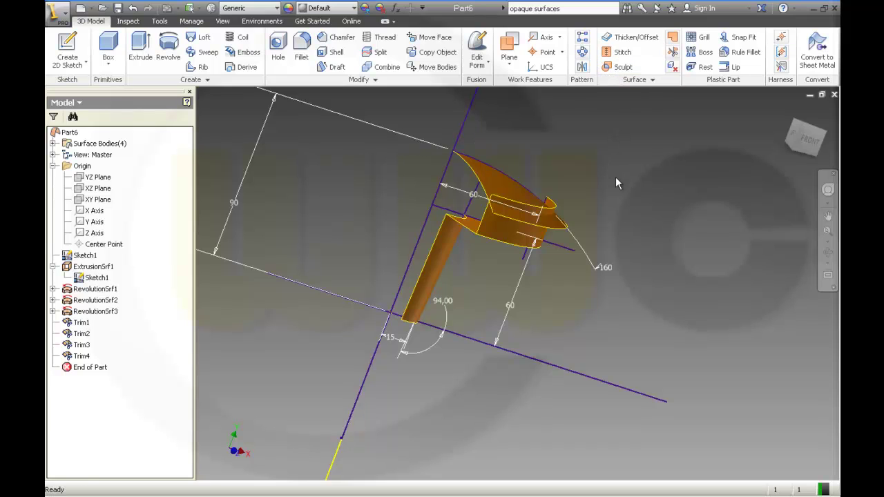
# Step: Trim an overlapping face back against its cutting surface as Trim5
pyautogui.press('Return')
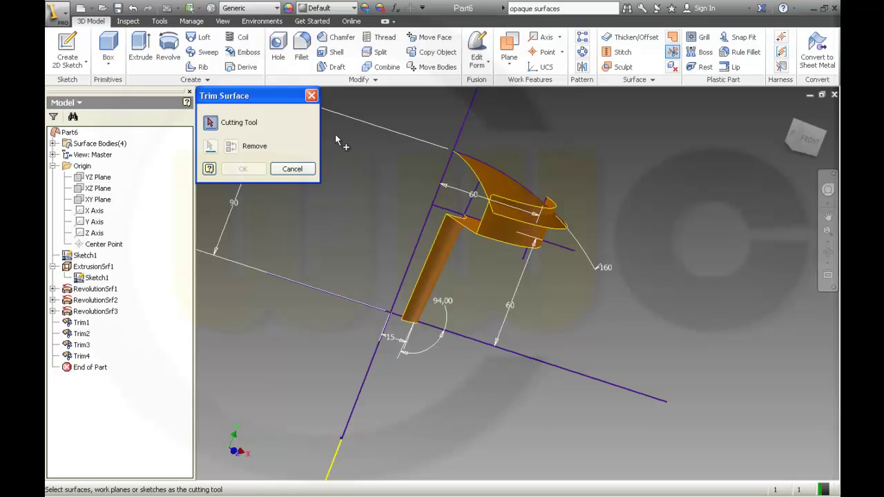
pyautogui.click(493, 222)
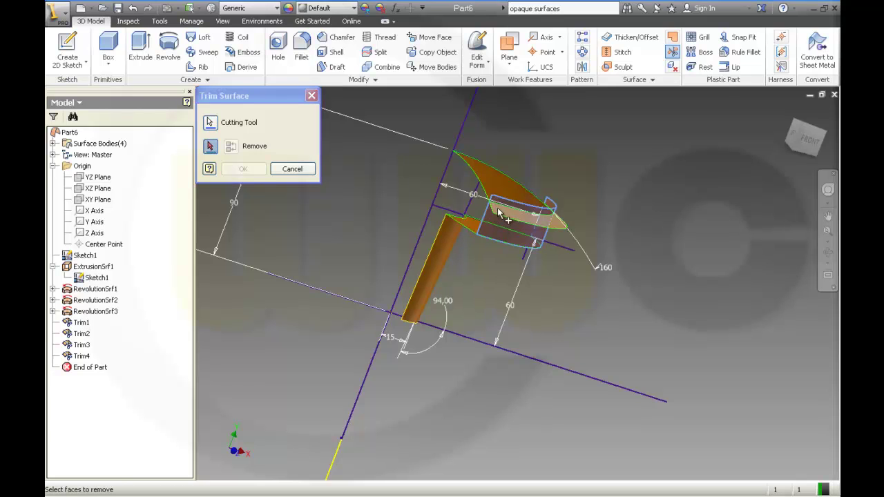
pyautogui.click(498, 210)
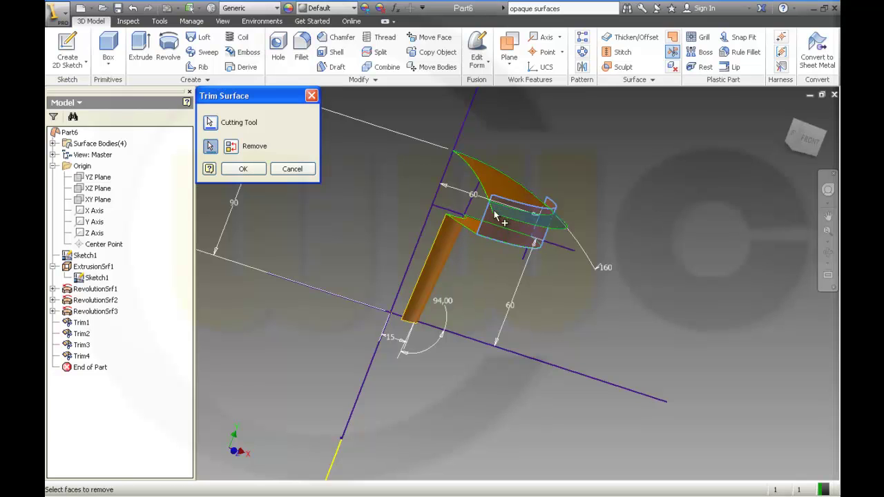
pyautogui.click(243, 168)
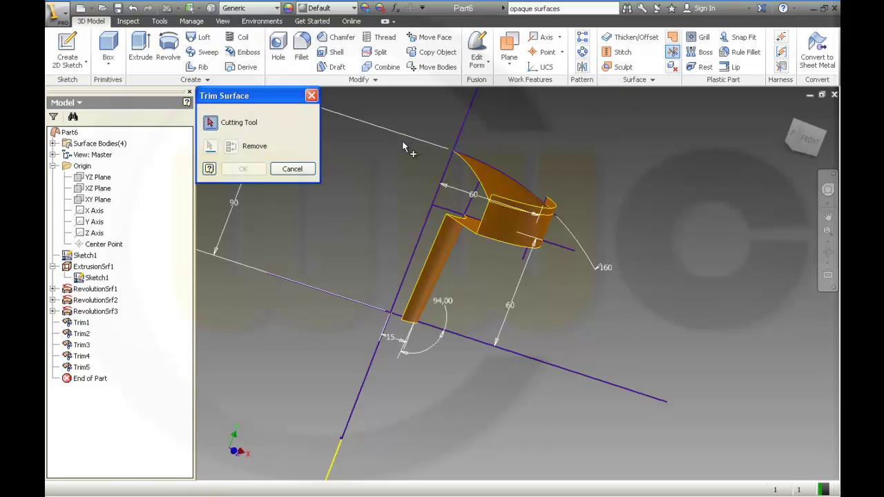
# Step: Trim with the upper curved surface, removing the part above the curve as Trim6
pyautogui.click(494, 180)
pyautogui.click(522, 211)
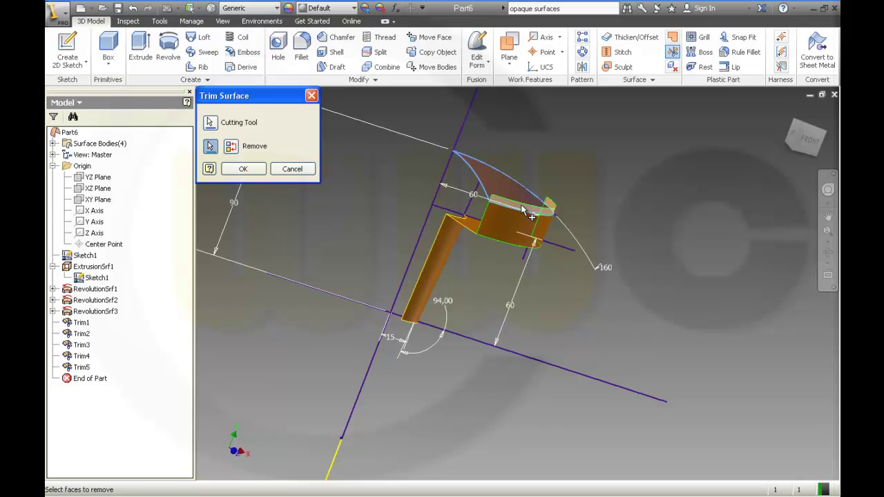
pyautogui.click(244, 168)
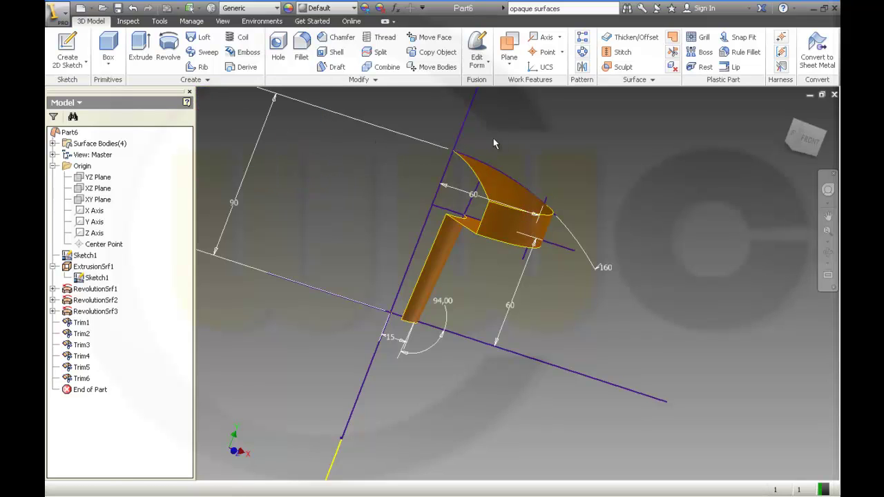
pyautogui.keyDown('shift'); pyautogui.moveTo(494, 142); pyautogui.dragTo(352, 154, button='middle'); pyautogui.keyUp('shift')
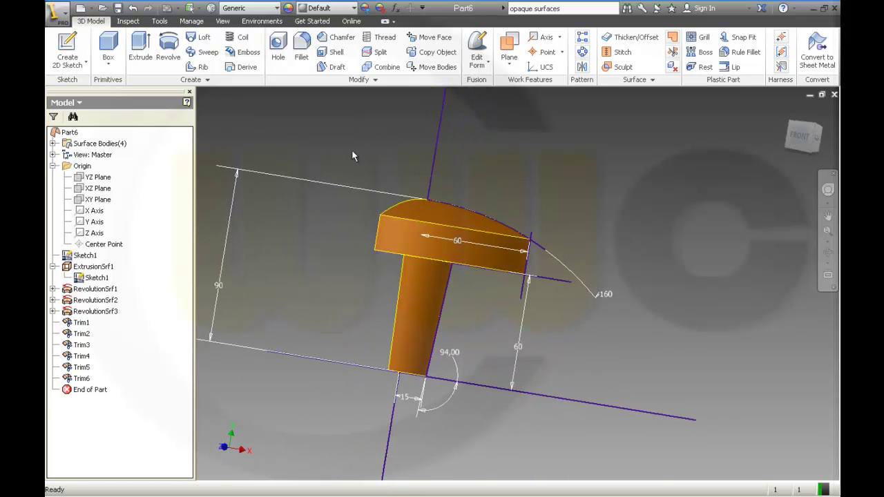
# Step: Hide the extrusion's Sketch1 and start a new 2D sketch
pyautogui.click(103, 279)
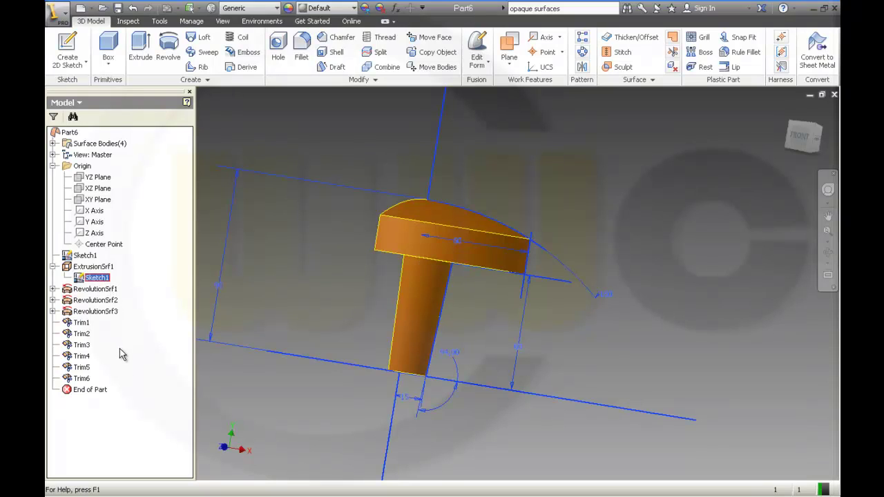
pyautogui.click(131, 393)
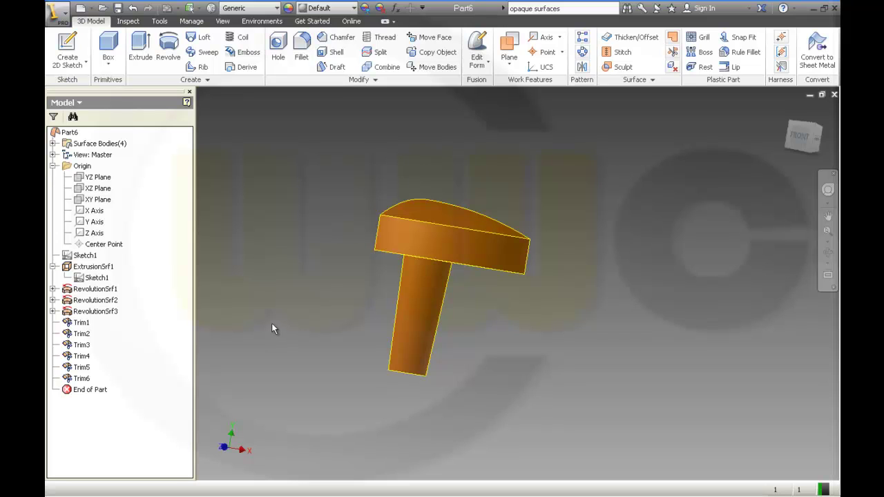
pyautogui.click(77, 50)
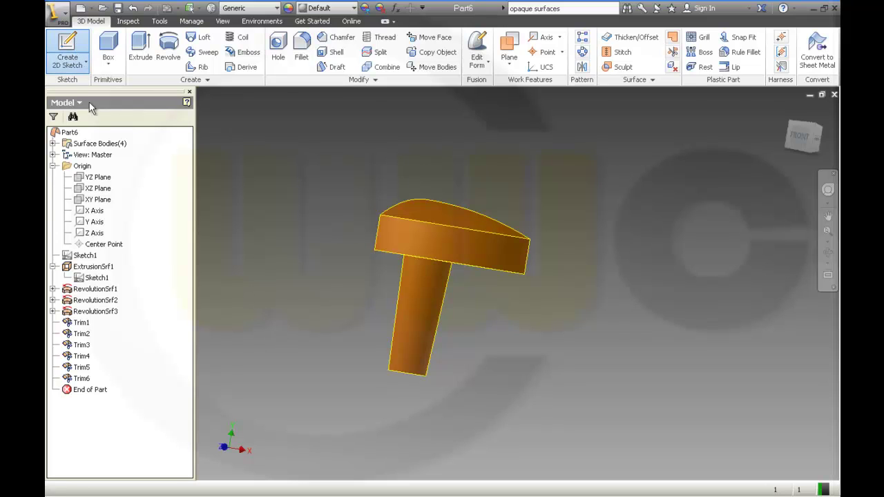
# Step: On the XZ Plane, sketch an L-shaped pair of lines: vertical down, then horizontal left
pyautogui.click(99, 188)
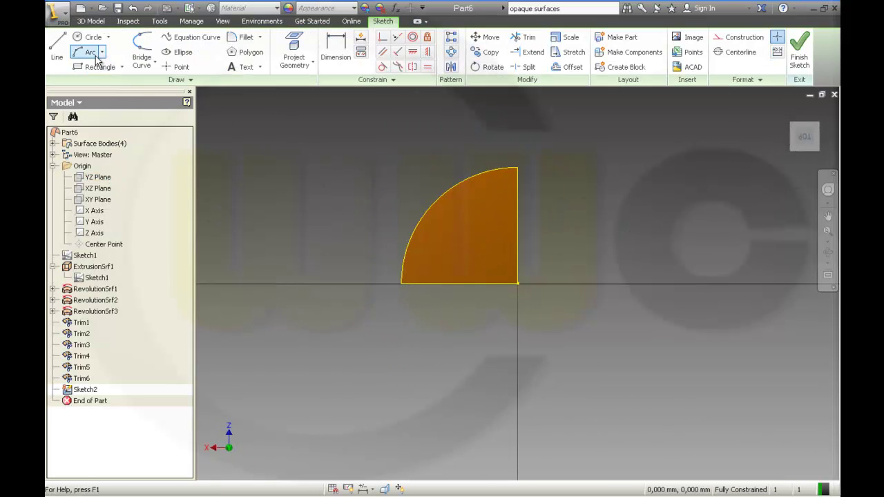
pyautogui.click(56, 47)
pyautogui.click(477, 125)
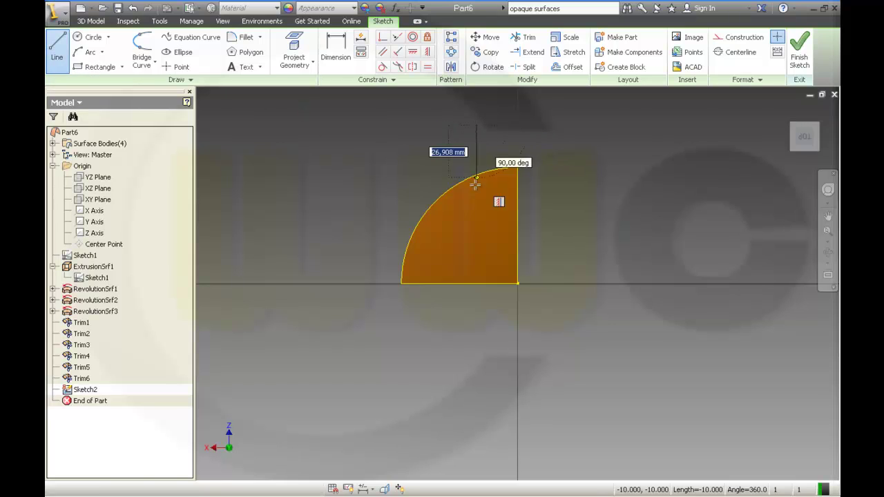
pyautogui.click(478, 237)
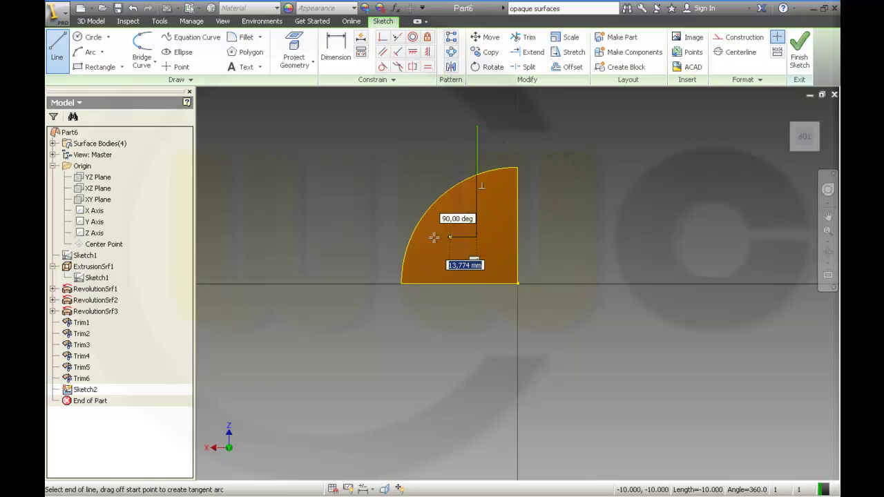
pyautogui.click(362, 237)
pyautogui.press('Escape')
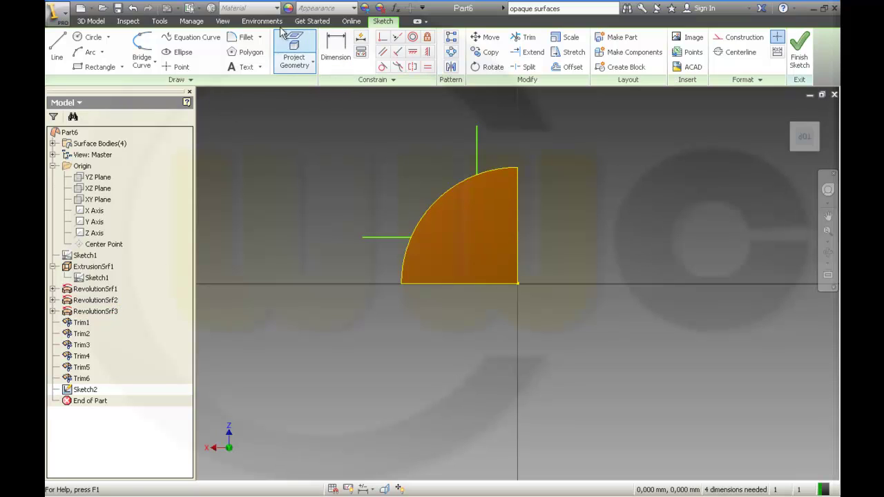
# Step: Turn on Slice Graphics so the surfaces no longer hide the sketch plane
pyautogui.click(223, 22)
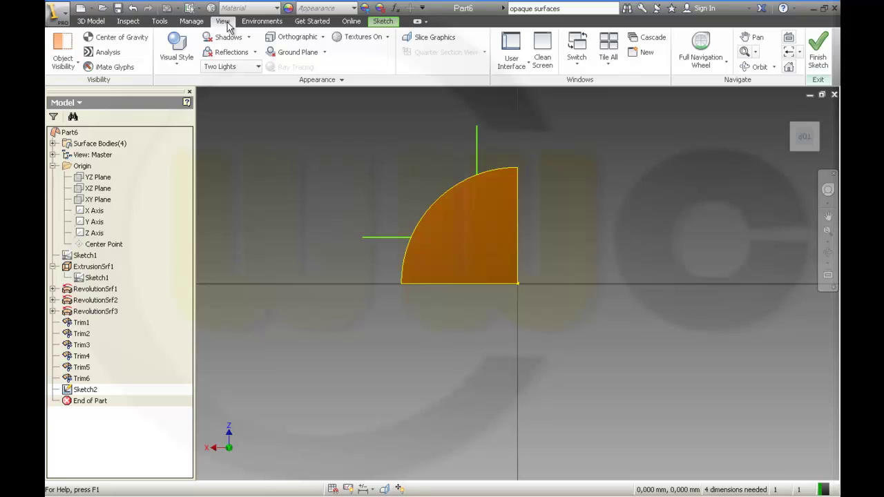
pyautogui.click(416, 38)
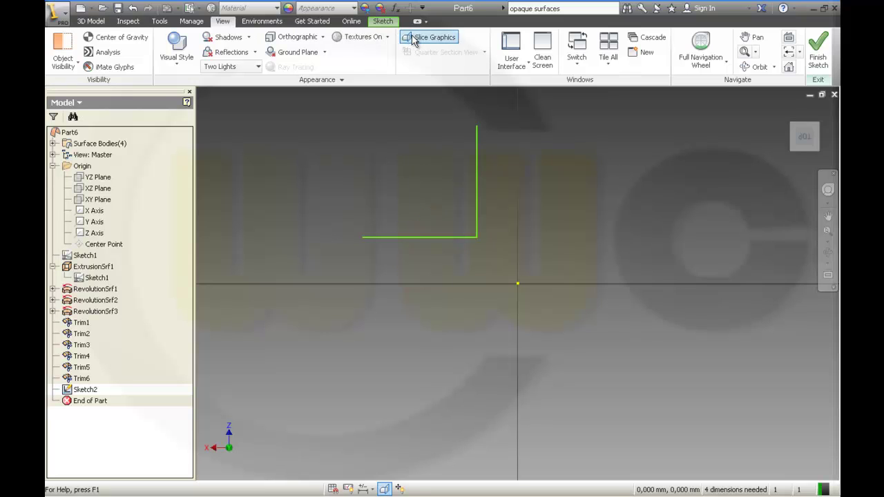
pyautogui.click(91, 21)
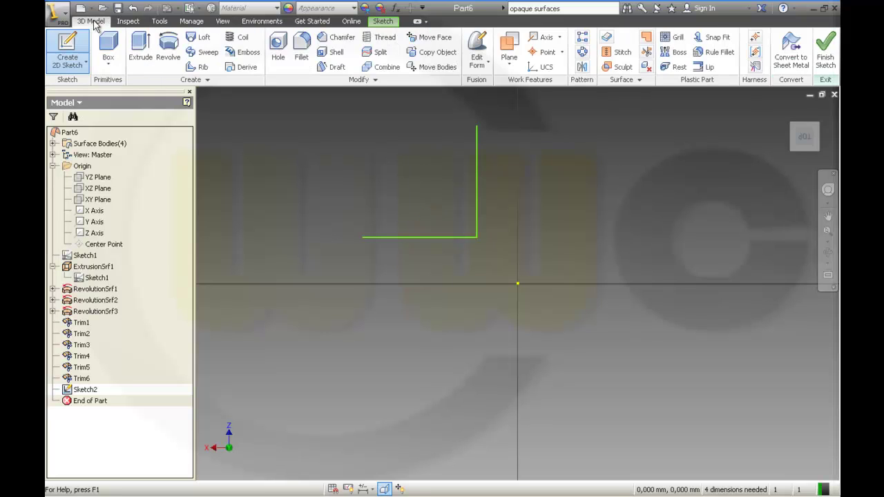
pyautogui.click(383, 21)
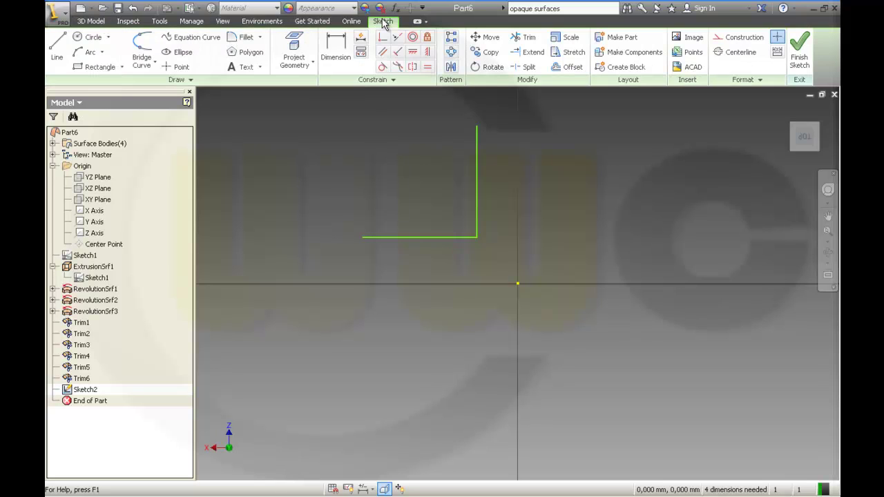
# Step: Position the lines 10 from the origin: the vertical line sideways and the horizontal line vertically
pyautogui.click(334, 47)
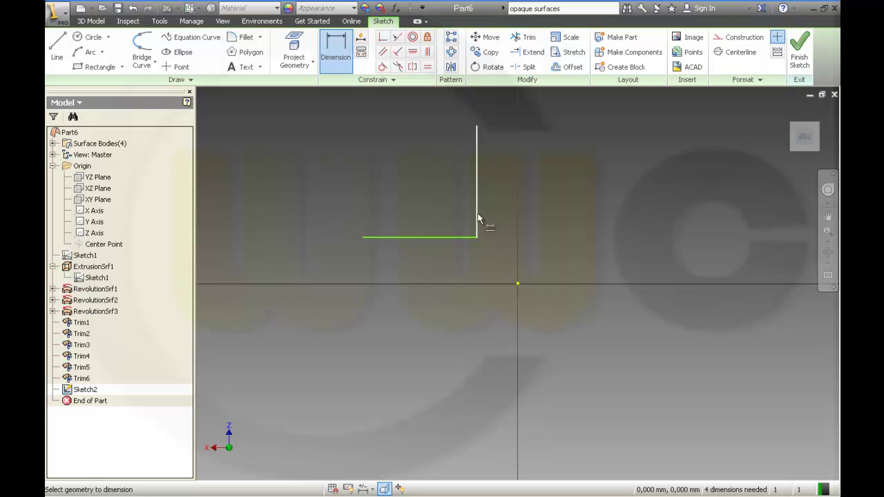
pyautogui.click(518, 283)
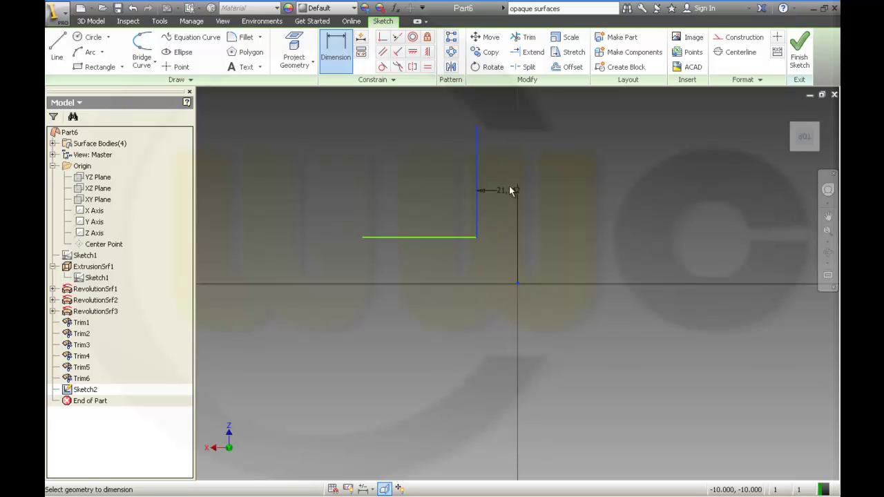
pyautogui.click(510, 181)
pyautogui.write('10')
pyautogui.press('Return')
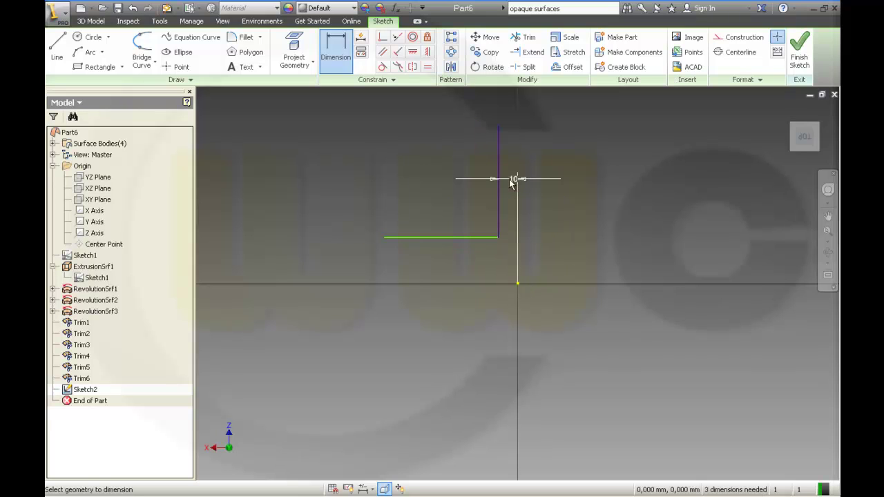
pyautogui.click(431, 237)
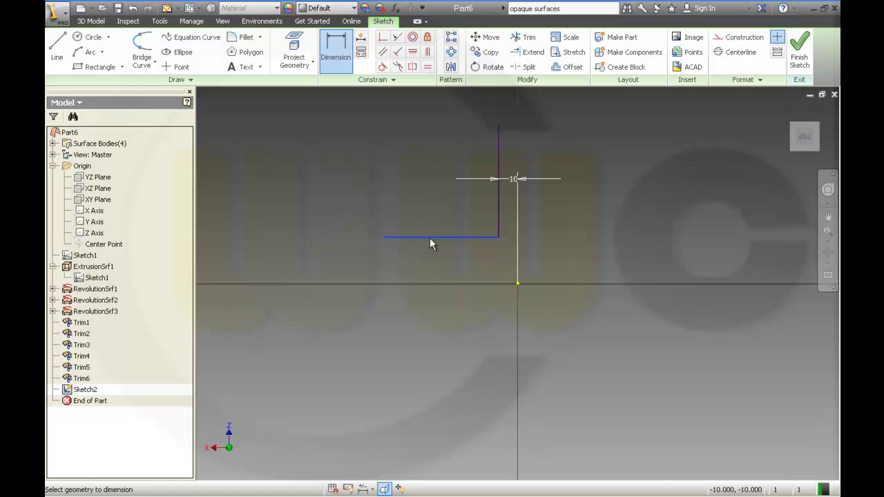
pyautogui.click(518, 285)
pyautogui.click(442, 273)
pyautogui.write('1')
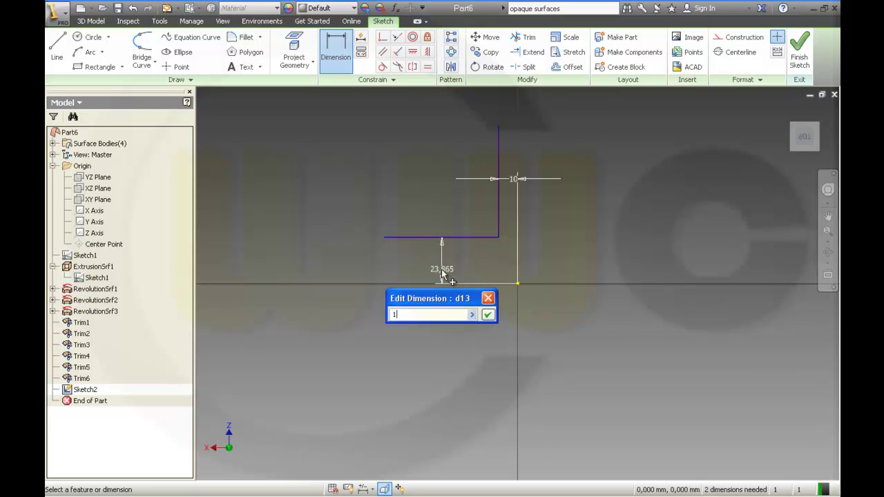
pyautogui.write('0')
pyautogui.press('Return')
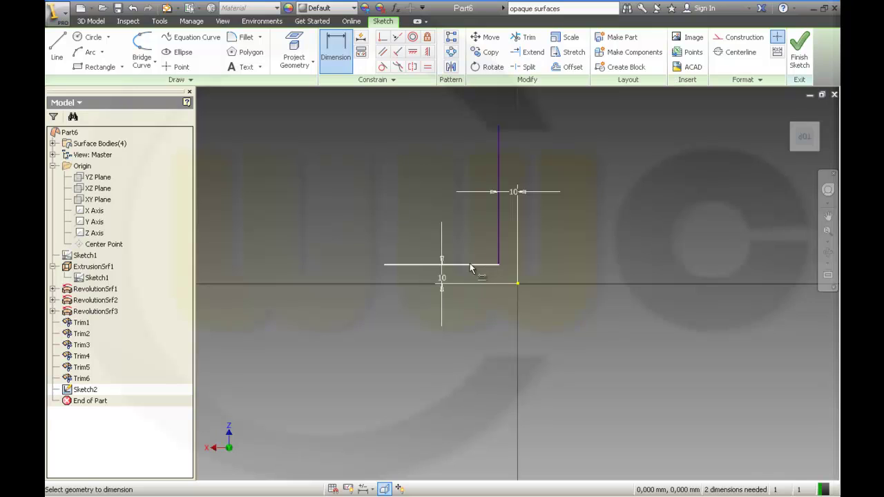
# Step: Dimension the horizontal and vertical line lengths to 60 each and finish the sketch
pyautogui.click(474, 269)
pyautogui.click(460, 356)
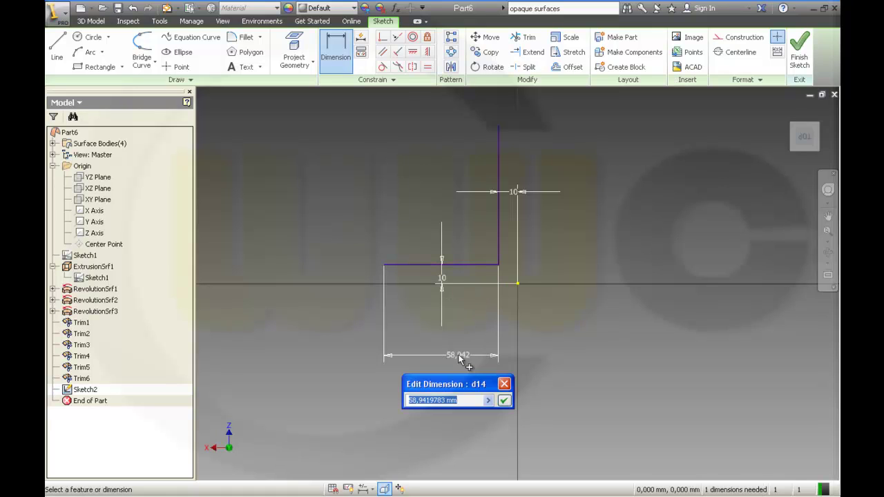
pyautogui.write('60')
pyautogui.press('Return')
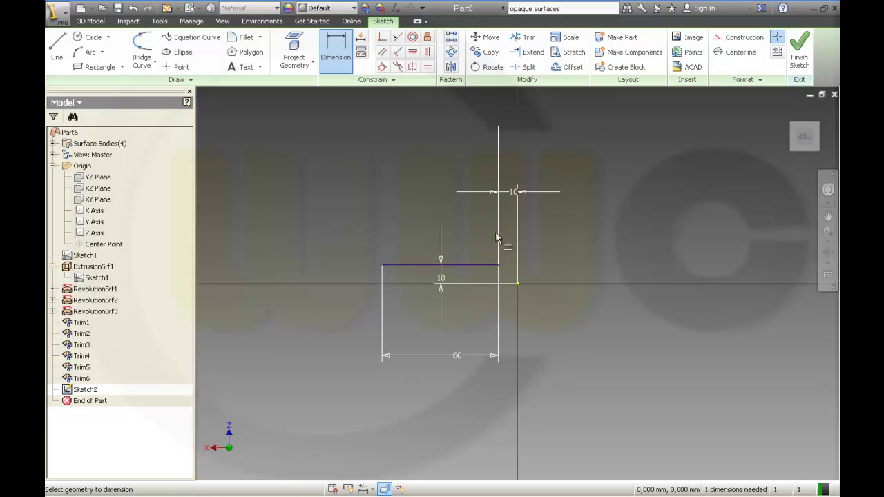
pyautogui.click(498, 235)
pyautogui.click(570, 233)
pyautogui.write('60')
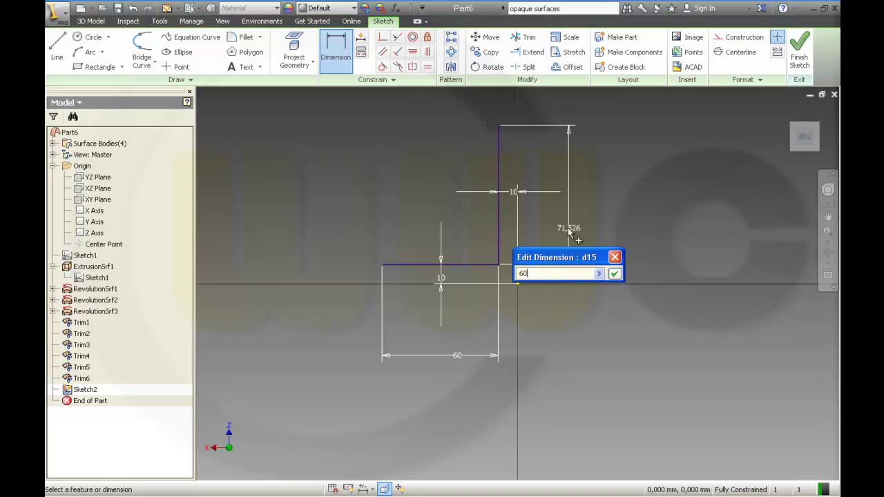
pyautogui.press('Return')
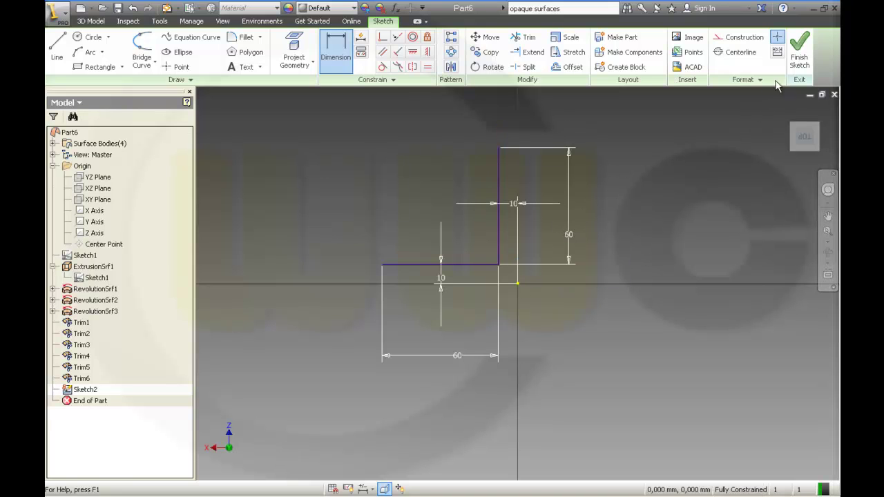
pyautogui.click(799, 52)
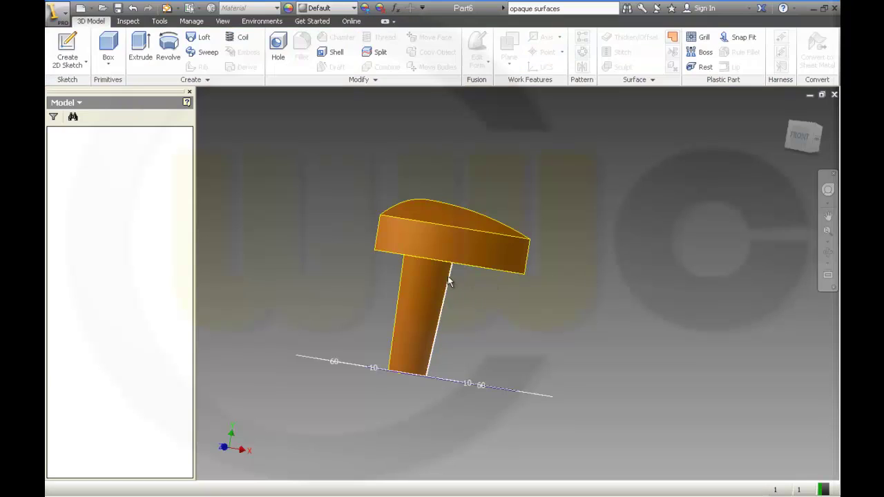
# Step: Extrude Sketch2's L-shaped lines 100 as the surface ExtrusionSrf2
pyautogui.moveTo(351, 207)
pyautogui.keyDown('shift'); pyautogui.mouseDown(button='middle')
pyautogui.moveTo(351, 240)
pyautogui.moveTo(348, 221)
pyautogui.mouseUp(button='middle'); pyautogui.keyUp('shift')
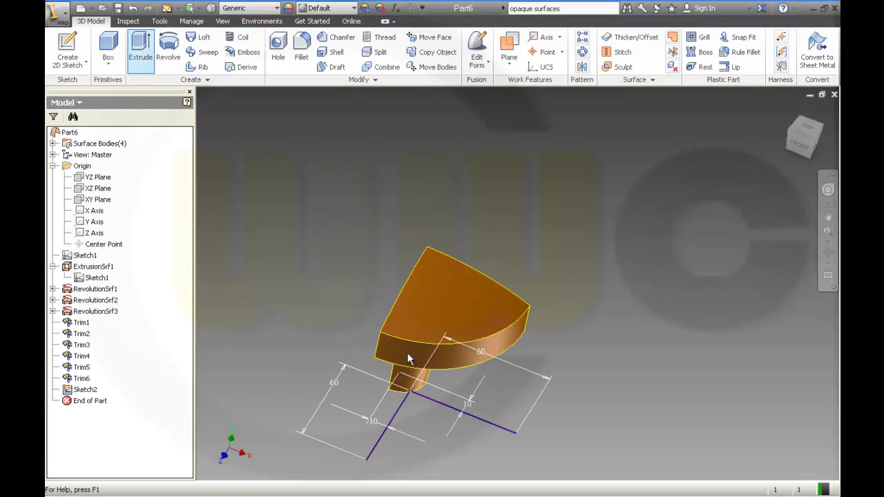
pyautogui.click(446, 412)
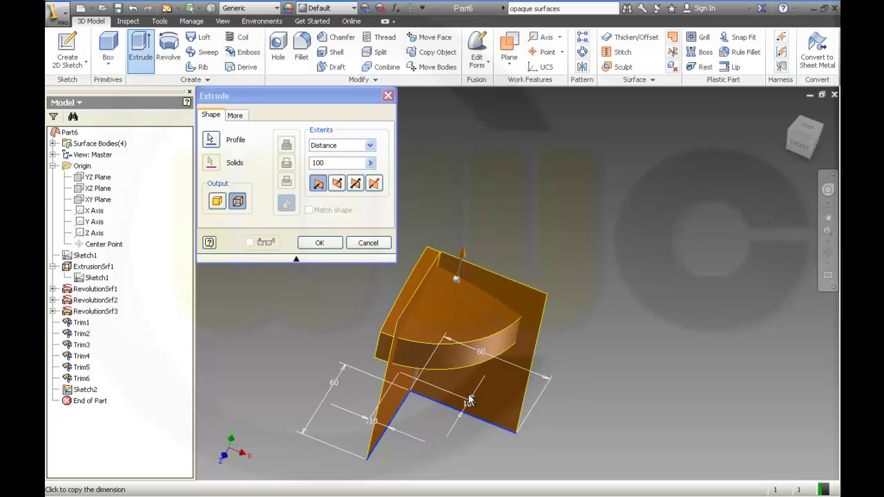
pyautogui.press('Return')
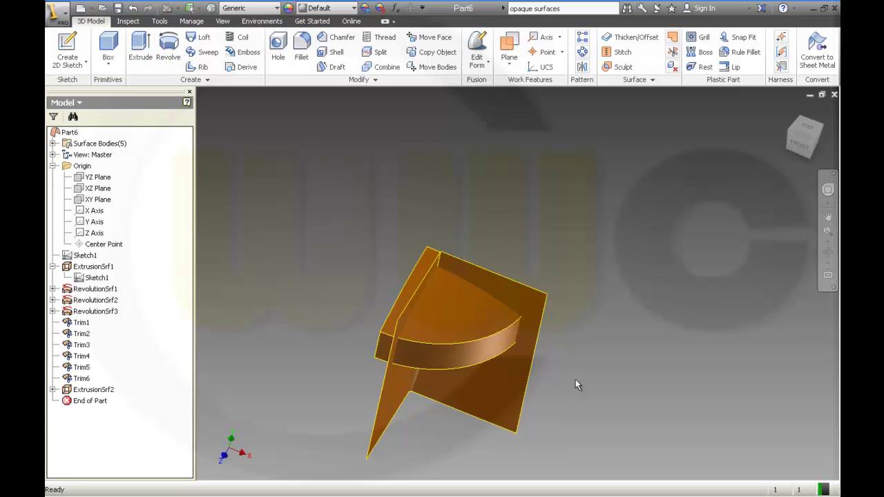
pyautogui.keyDown('shift'); pyautogui.moveTo(576, 380); pyautogui.dragTo(465, 209, button='middle'); pyautogui.keyUp('shift')
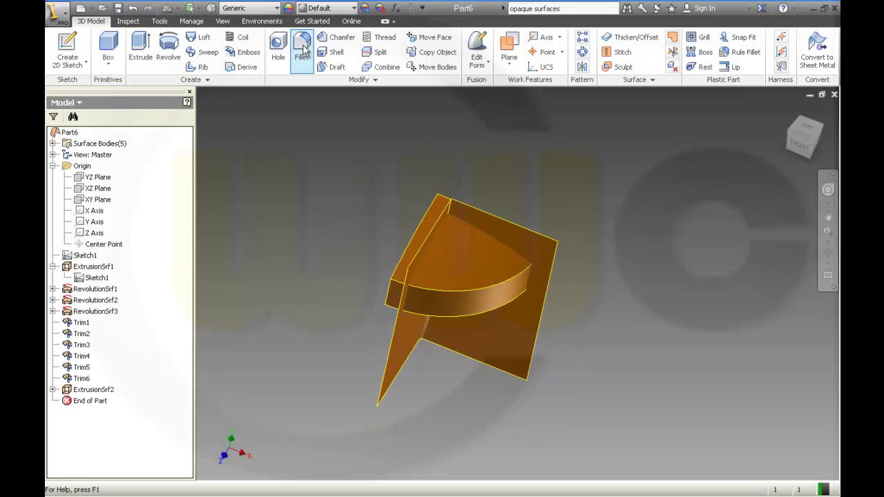
# Step: Fillet the inner vertical edge of ExtrusionSrf2 to create Fillet1
pyautogui.click(451, 207)
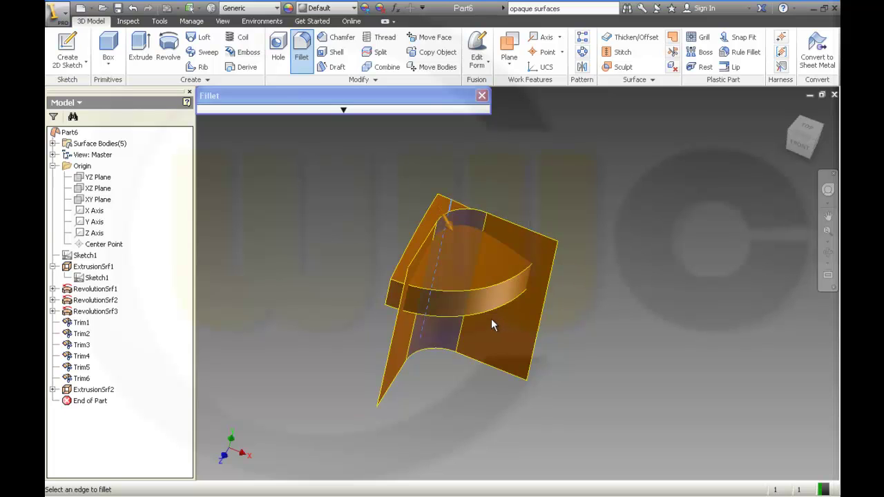
pyautogui.press('Return')
pyautogui.keyDown('shift'); pyautogui.moveTo(580, 320); pyautogui.dragTo(427, 254, button='middle'); pyautogui.keyUp('shift')
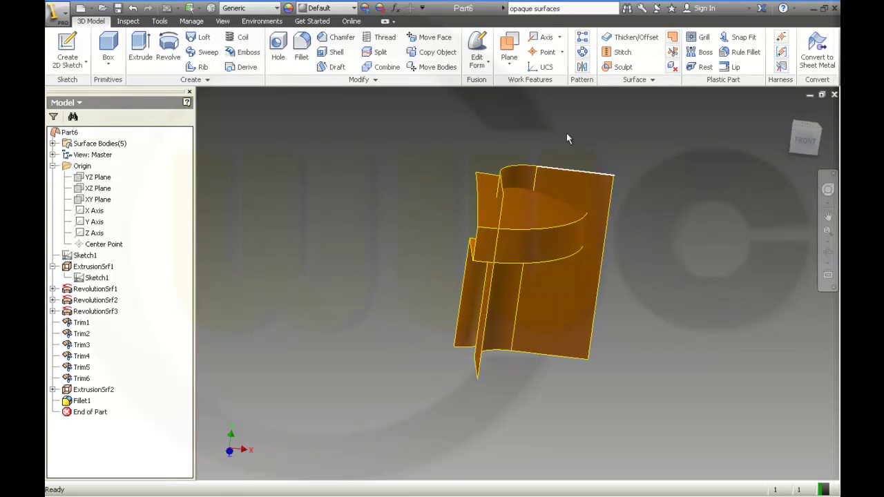
# Step: Stitch RevolutionSrf1, RevolutionSrf2, RevolutionSrf3 and ExtrusionSrf1 into Stitch Surface1
pyautogui.click(619, 53)
pyautogui.click(473, 284)
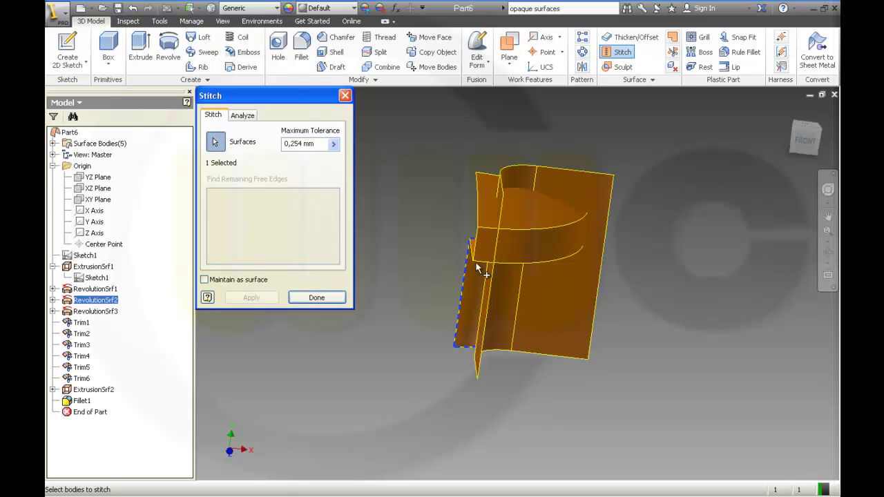
pyautogui.click(486, 252)
pyautogui.click(493, 220)
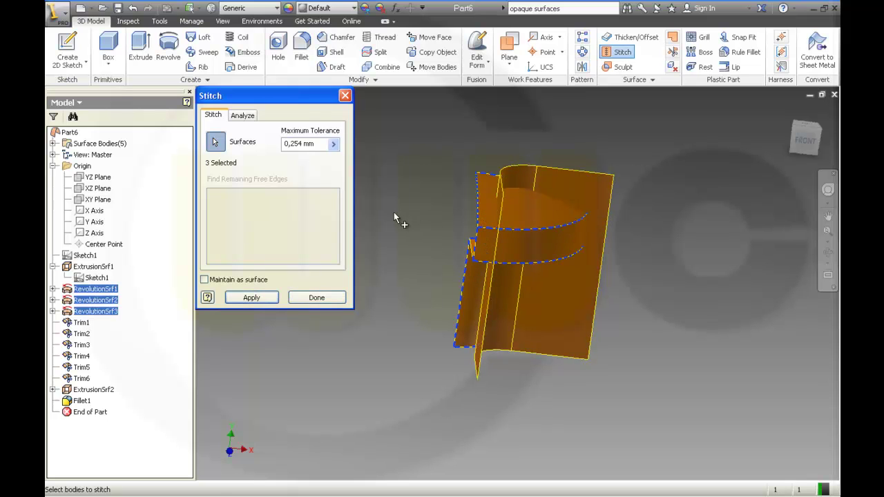
pyautogui.keyDown('shift'); pyautogui.moveTo(394, 212); pyautogui.dragTo(458, 237, button='middle'); pyautogui.keyUp('shift')
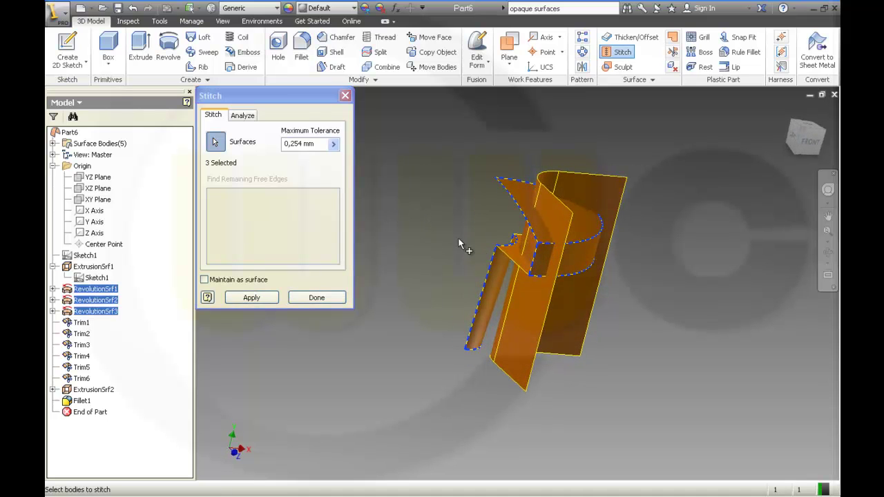
pyautogui.click(520, 260)
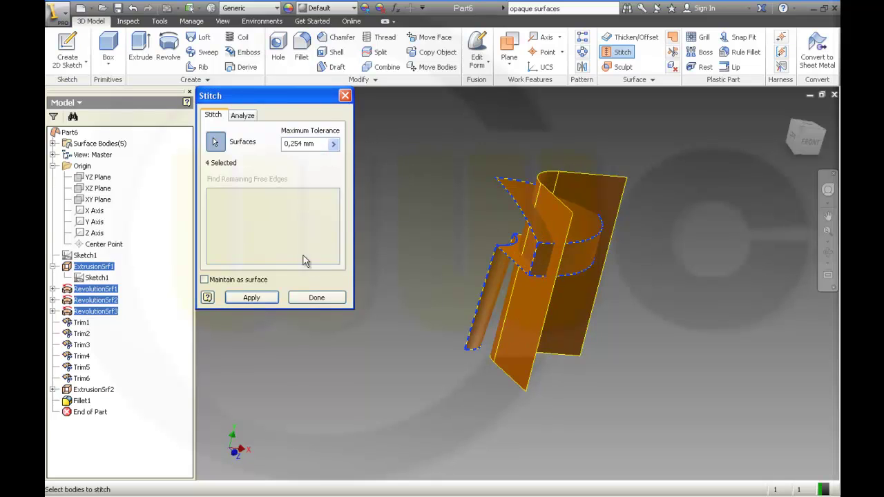
pyautogui.click(252, 297)
pyautogui.click(317, 297)
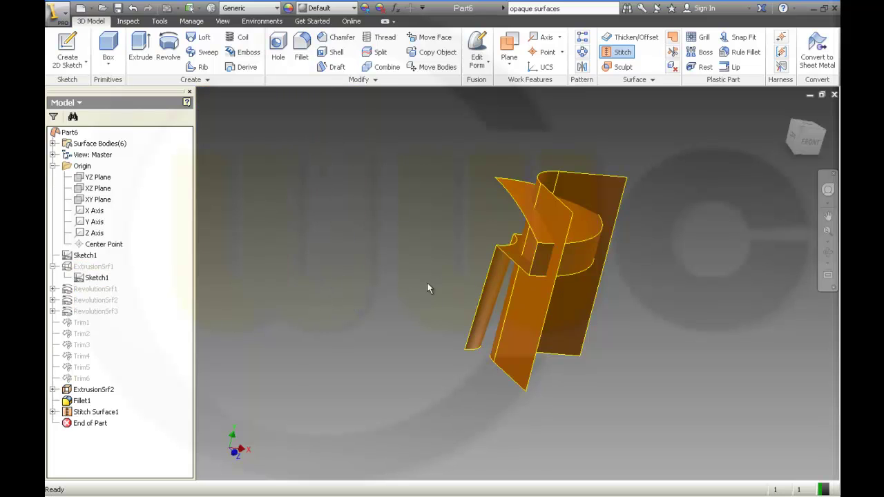
pyautogui.keyDown('shift'); pyautogui.moveTo(621, 314); pyautogui.dragTo(588, 297, button='middle'); pyautogui.keyUp('shift')
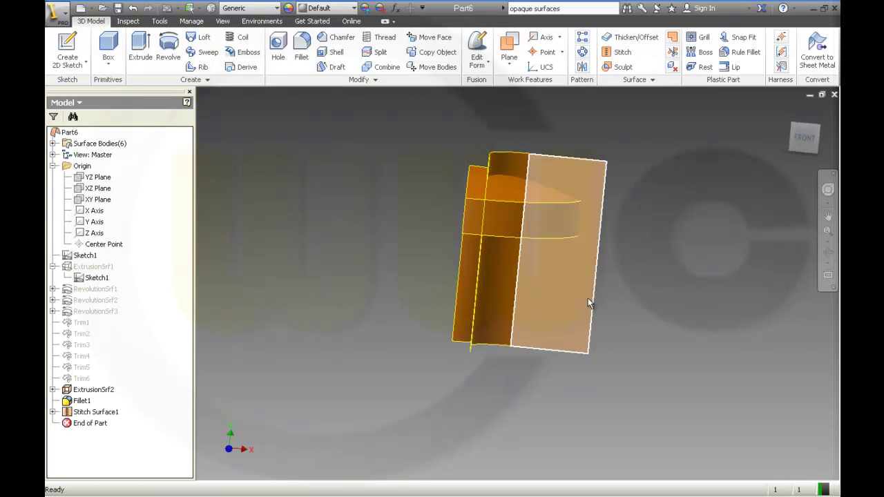
# Step: Trim using ExtrusionSrf2 as the cutting tool, removing the upper region (Trim7)
pyautogui.click(673, 52)
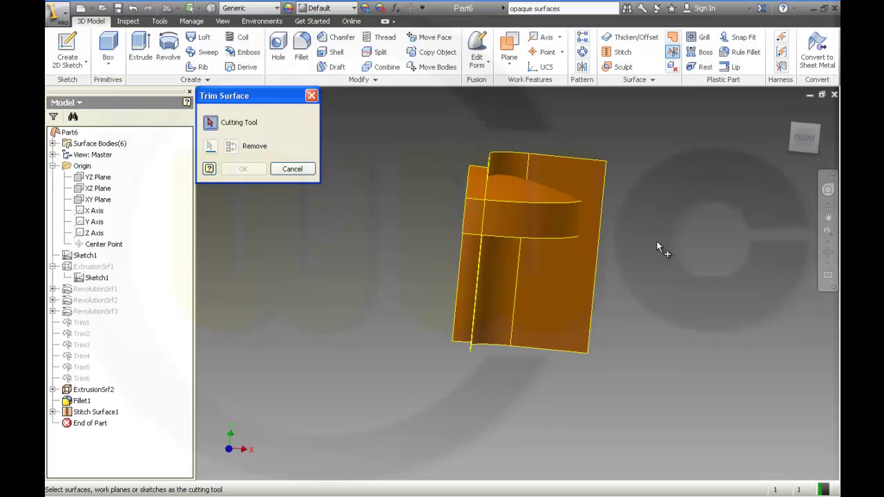
pyautogui.click(570, 286)
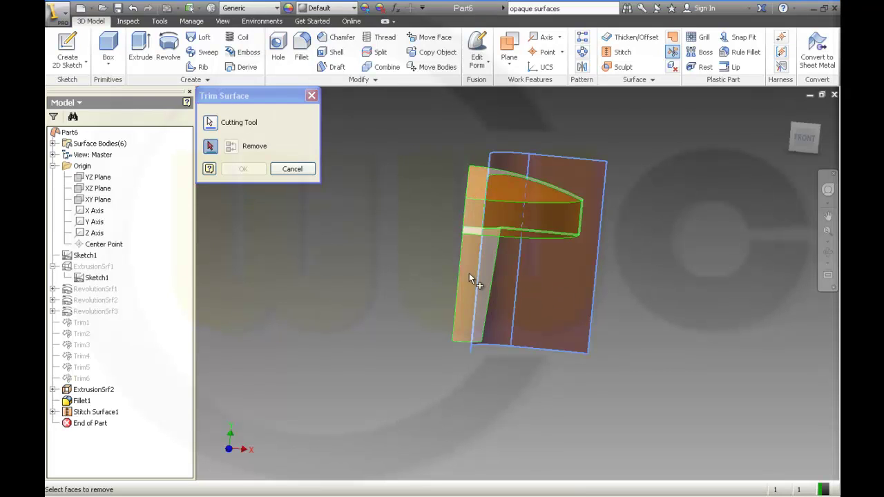
pyautogui.click(517, 195)
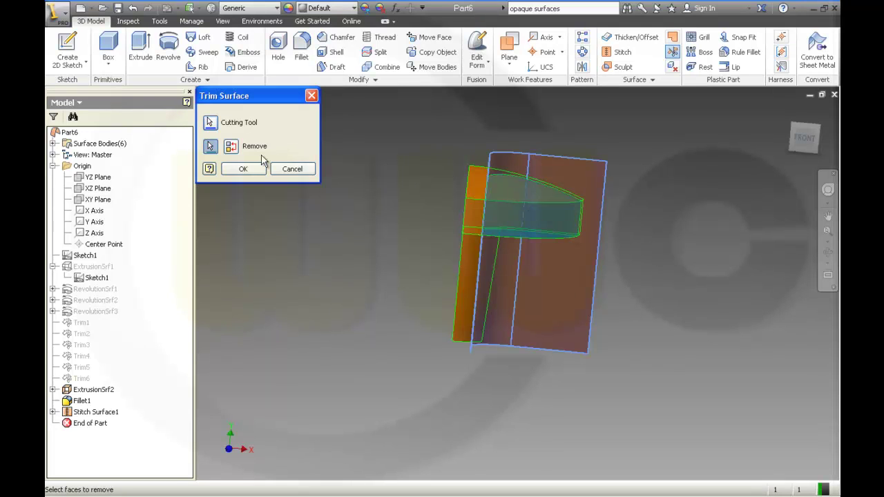
pyautogui.click(243, 169)
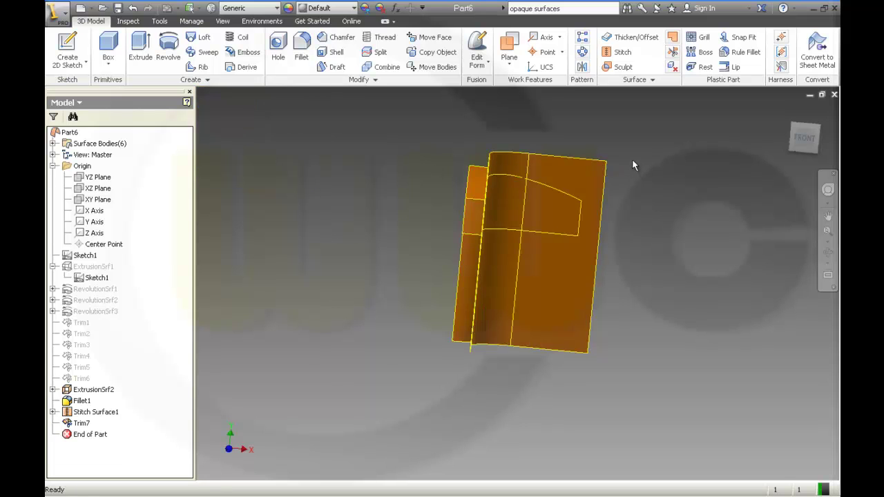
# Step: Trim using the stitched body as the cutting tool, removing the outer portion (Trim8)
pyautogui.keyDown('shift'); pyautogui.moveTo(633, 159); pyautogui.dragTo(616, 177, button='middle'); pyautogui.keyUp('shift')
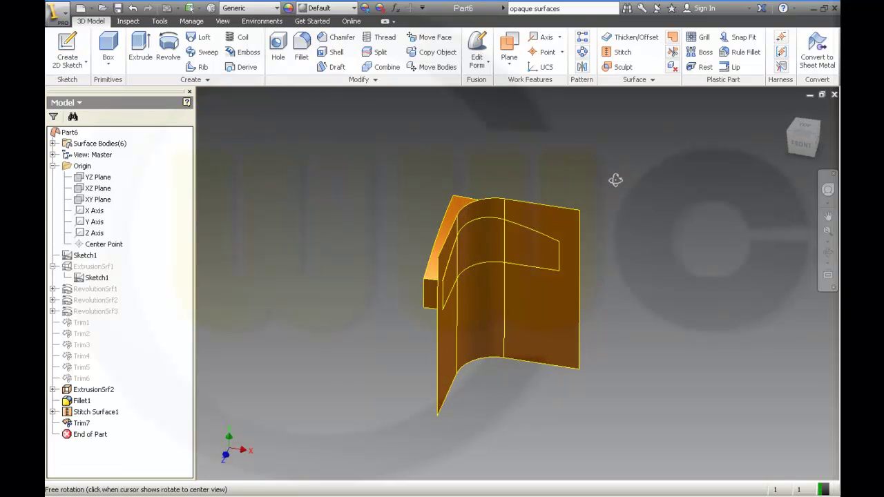
pyautogui.click(672, 67)
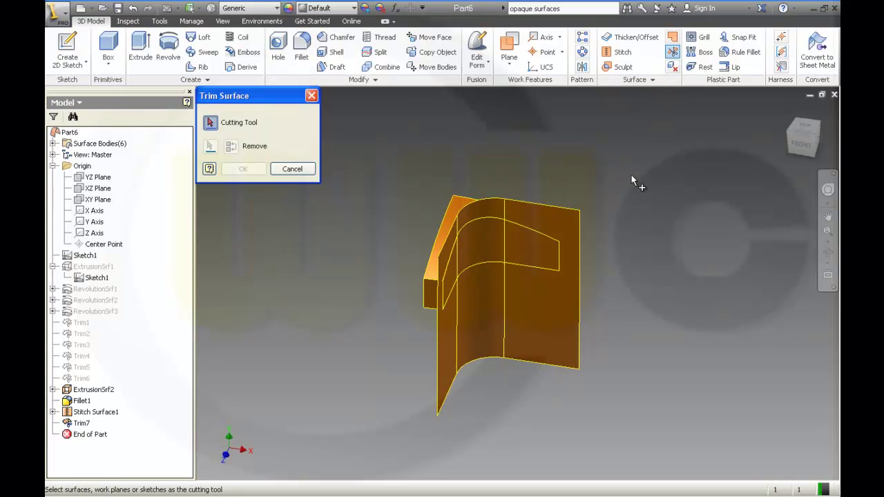
pyautogui.click(456, 208)
pyautogui.click(574, 223)
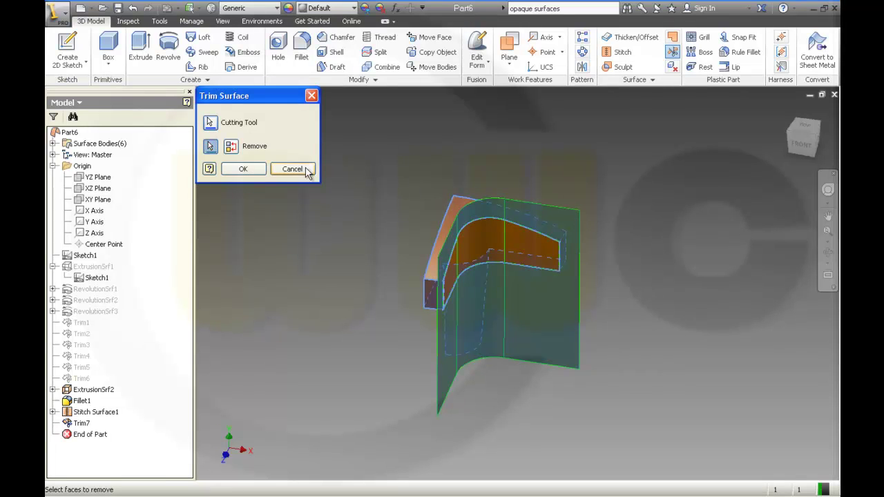
pyautogui.click(253, 170)
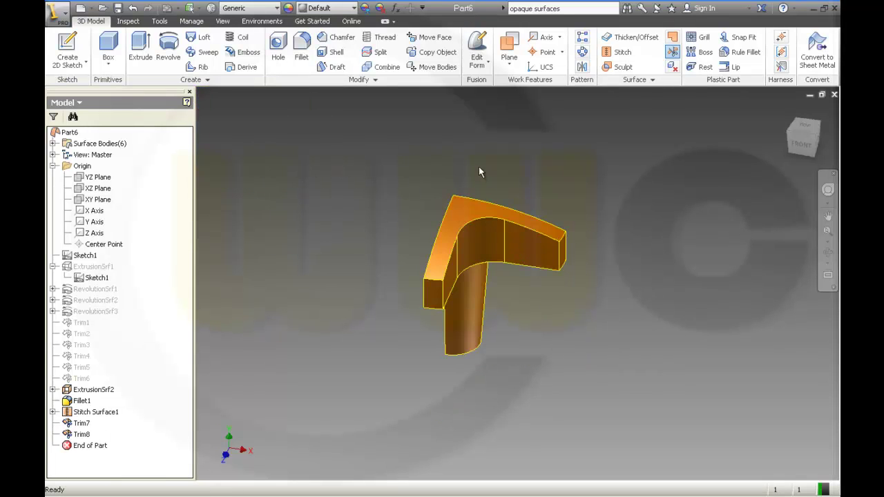
pyautogui.click(620, 53)
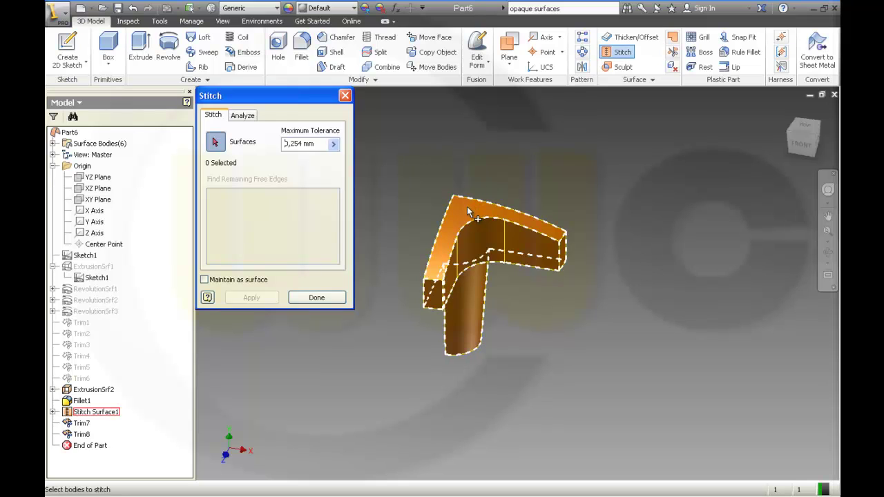
pyautogui.click(467, 211)
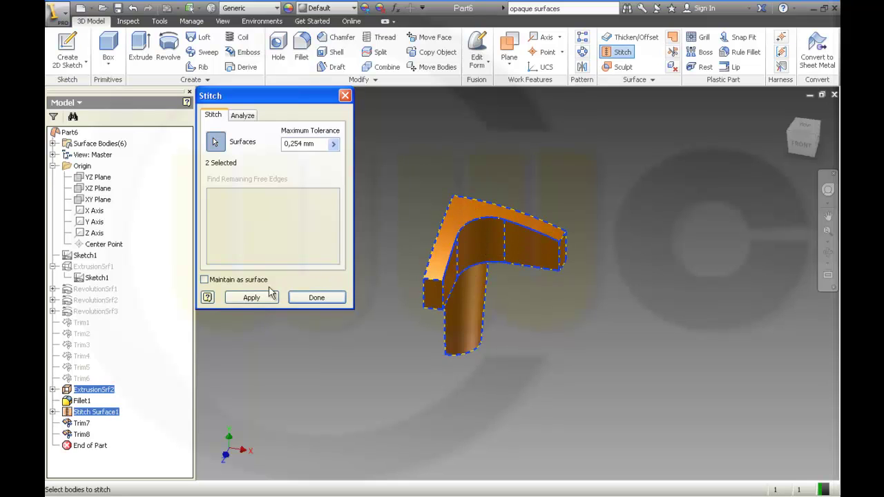
pyautogui.click(269, 293)
pyautogui.click(316, 297)
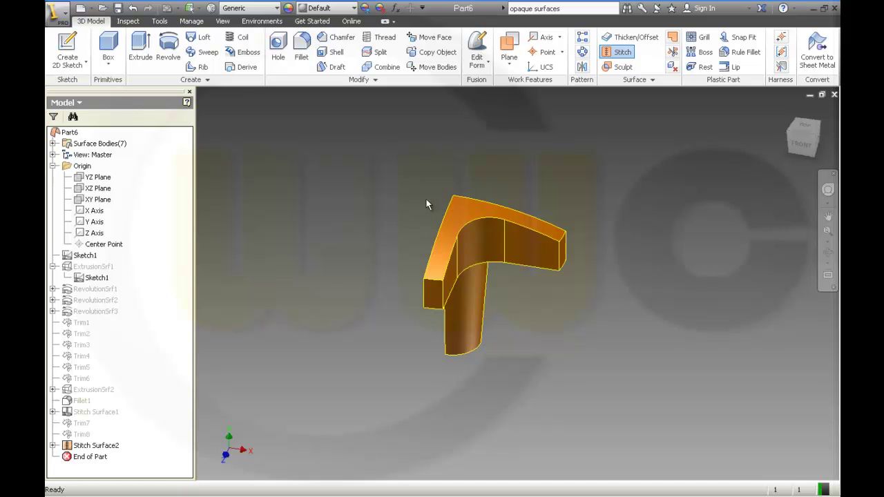
pyautogui.keyDown('shift'); pyautogui.moveTo(426, 205); pyautogui.dragTo(404, 189, button='middle'); pyautogui.keyUp('shift')
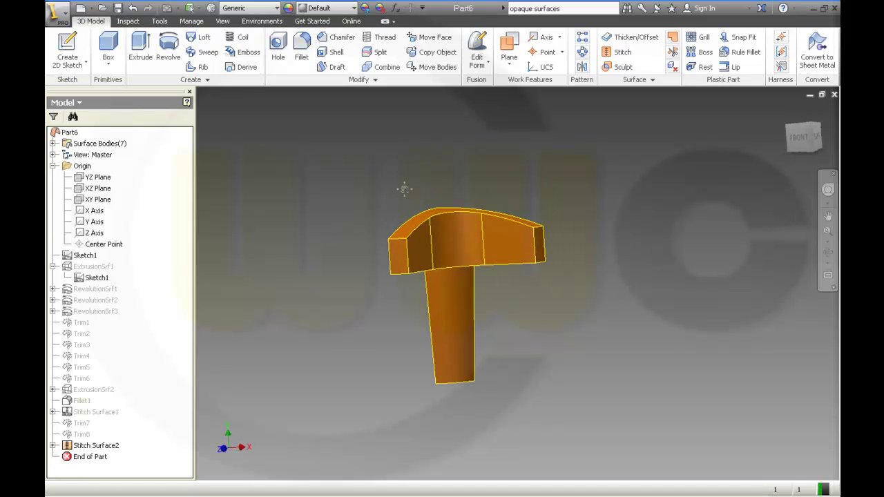
# Step: Fillet the crossbar's left and right vertical end edges as Fillet2
pyautogui.click(302, 49)
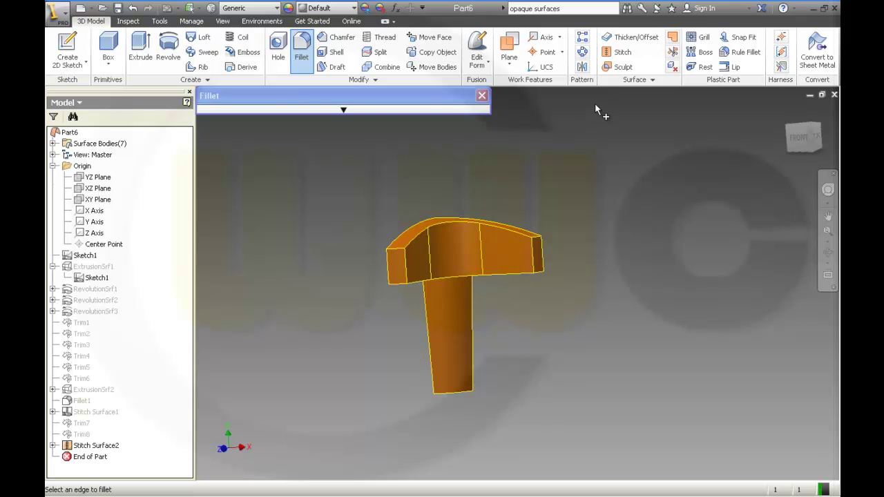
pyautogui.click(406, 261)
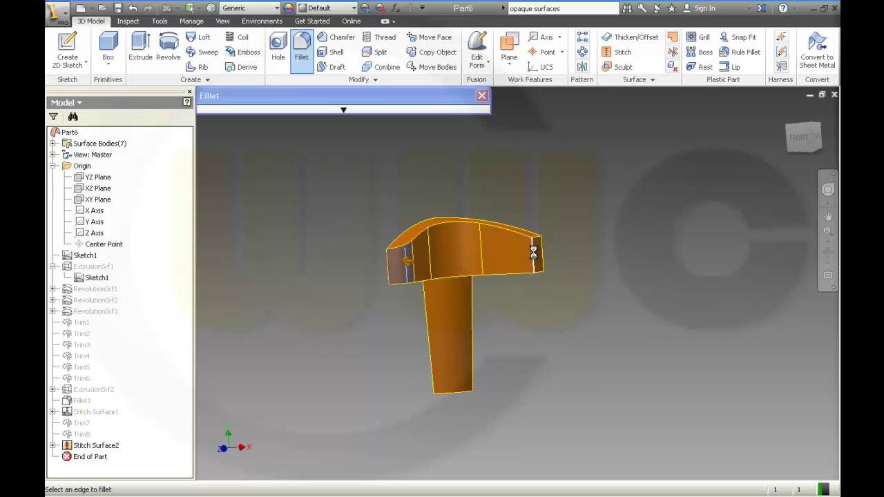
pyautogui.click(535, 252)
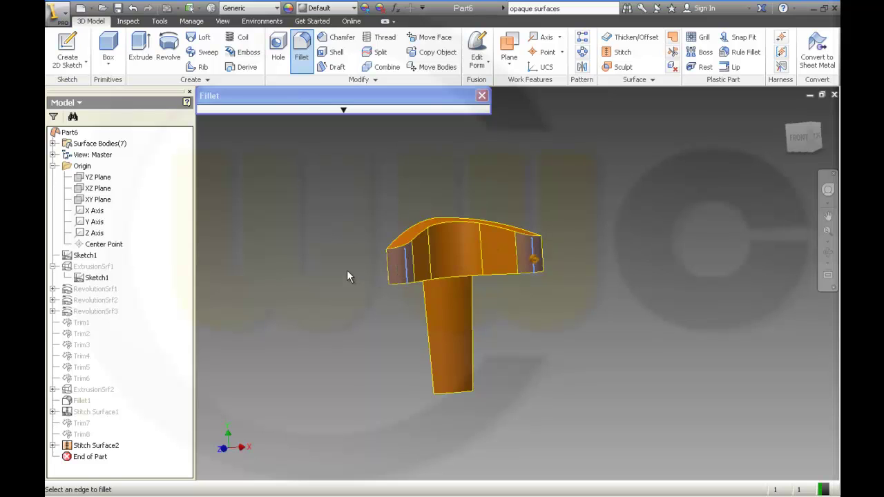
pyautogui.press('Return')
# Step: Fillet the crossbar's top and underside edges as Fillet3
pyautogui.click(313, 52)
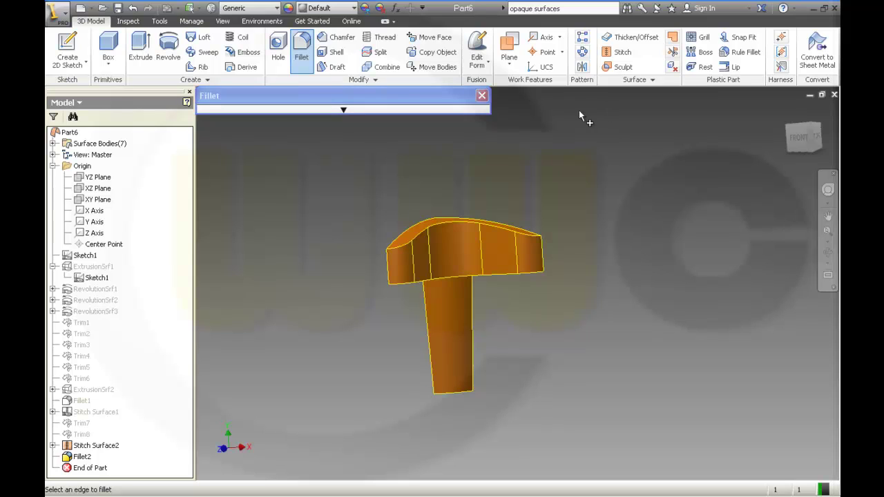
pyautogui.click(457, 223)
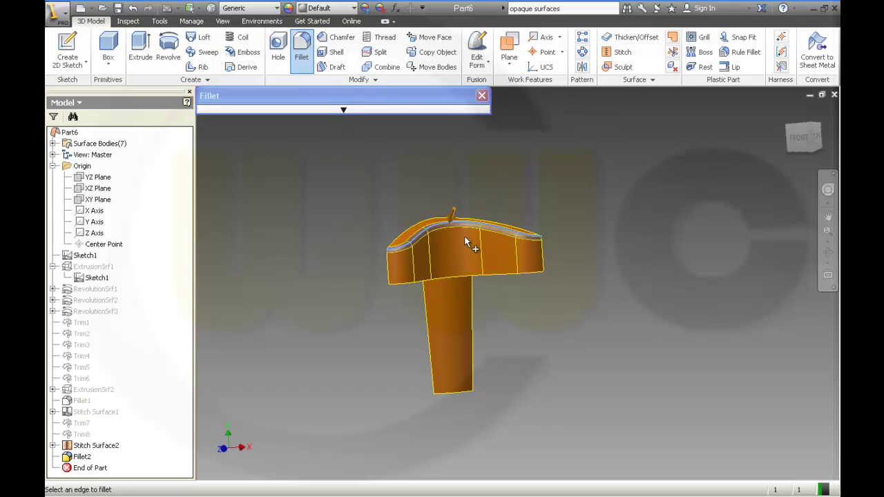
pyautogui.click(456, 281)
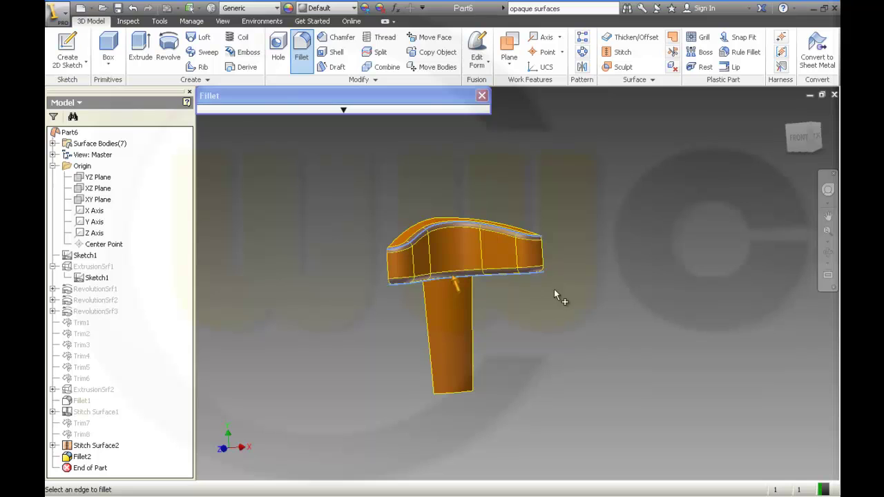
pyautogui.keyDown('shift'); pyautogui.moveTo(554, 289); pyautogui.dragTo(557, 256, button='middle'); pyautogui.keyUp('shift')
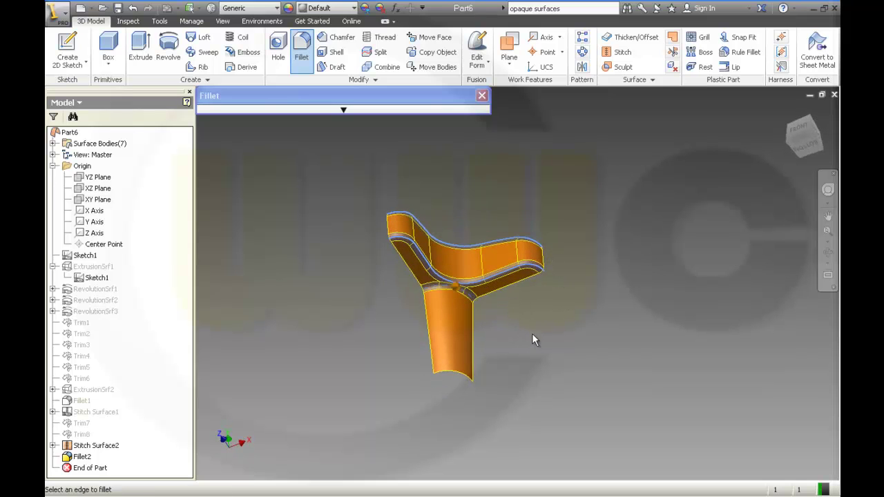
pyautogui.press('Return')
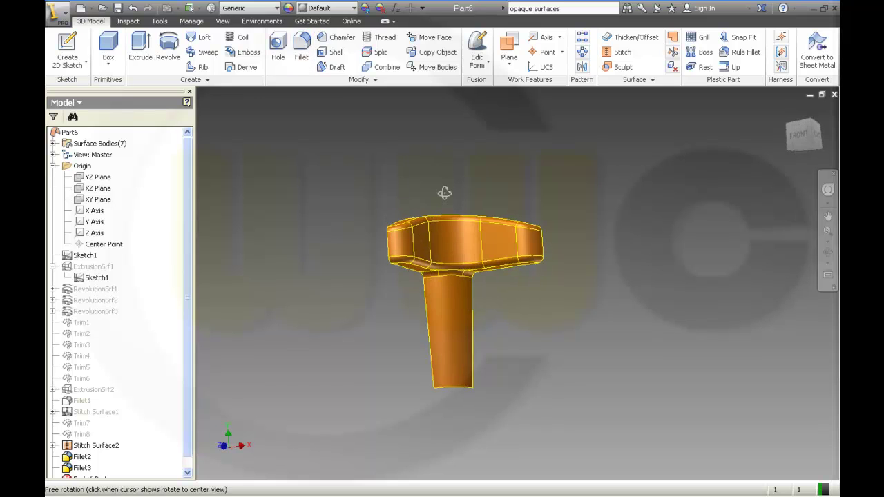
pyautogui.moveTo(444, 193); pyautogui.dragTo(360, 219)
pyautogui.press('Escape')
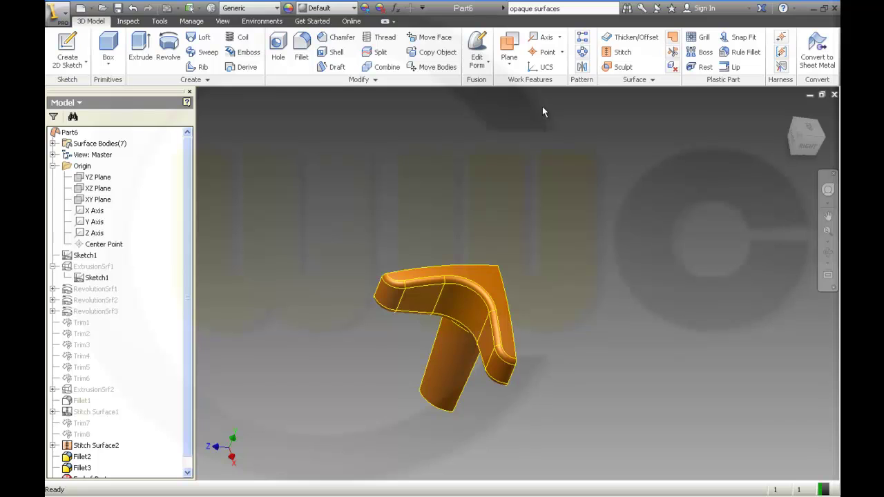
# Step: Mirror Stitch Surface2, Fillet2 and Fillet3 across the YZ Plane to create Mirror1
pyautogui.click(582, 67)
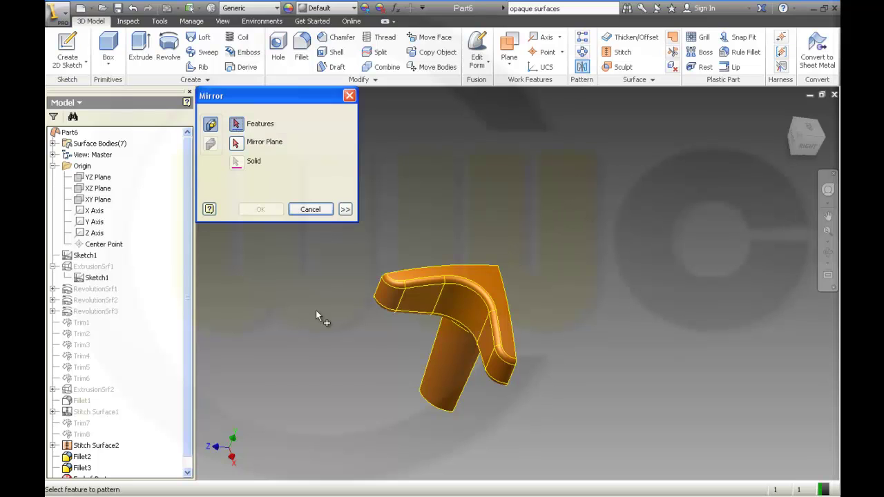
pyautogui.scroll(-1, 186, 352)
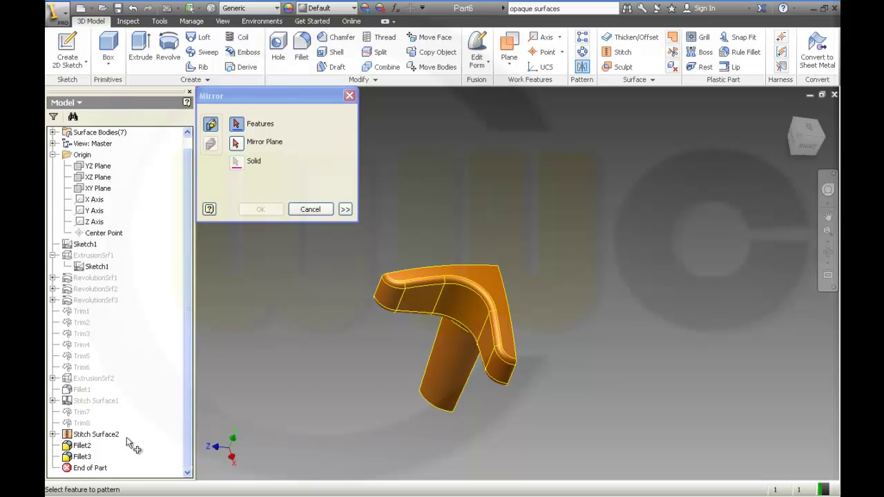
pyautogui.click(108, 438)
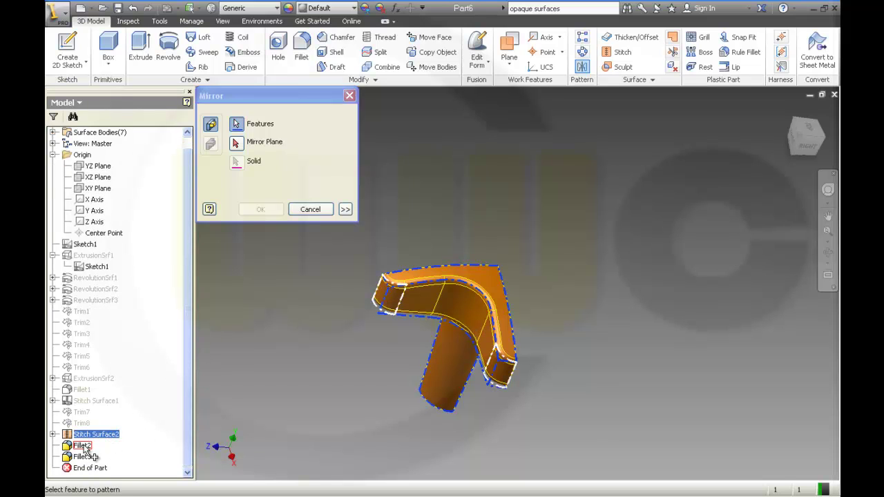
pyautogui.click(82, 446)
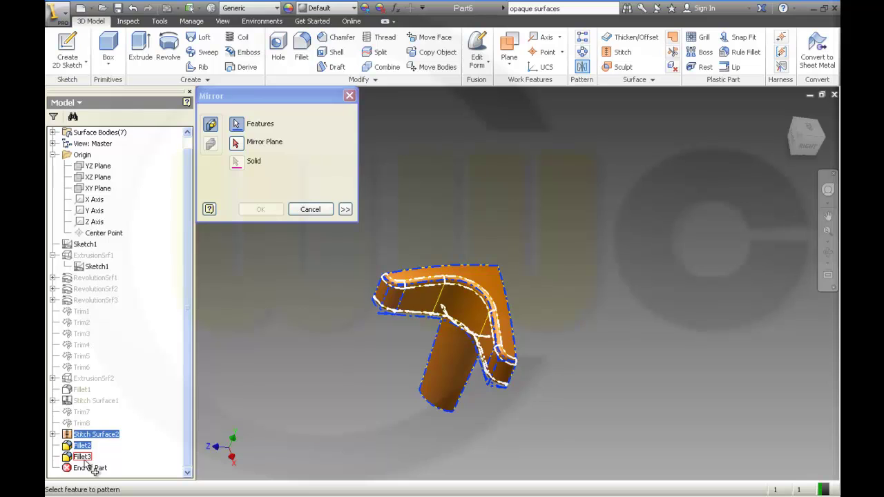
pyautogui.click(87, 459)
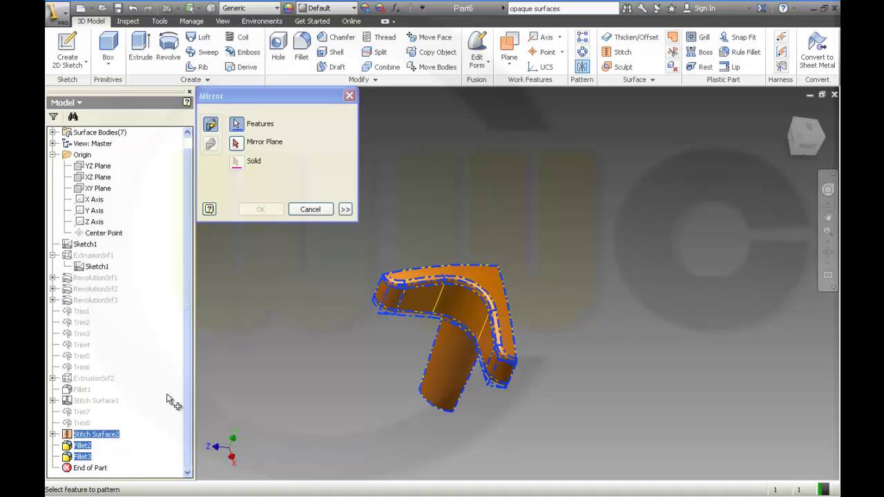
pyautogui.click(236, 145)
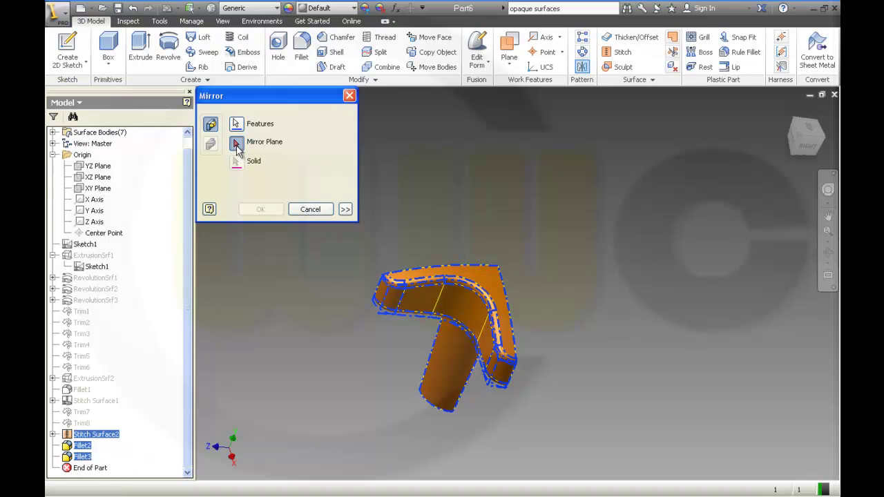
pyautogui.click(102, 168)
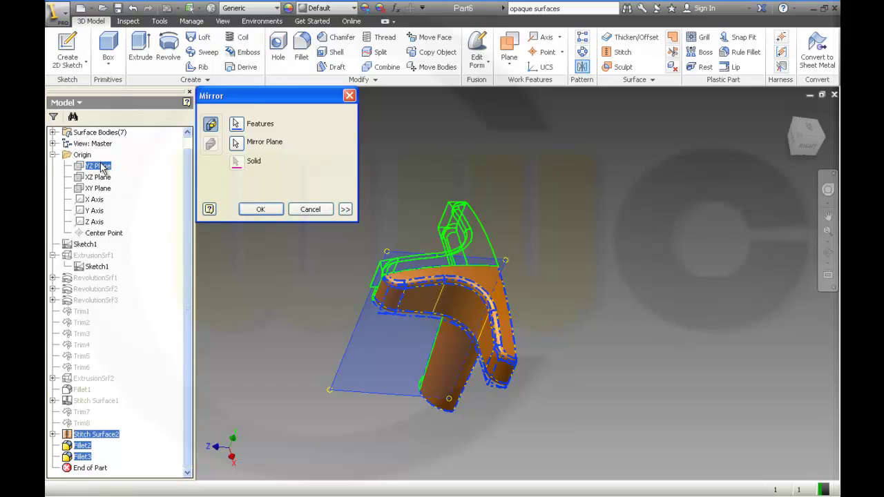
pyautogui.click(253, 209)
pyautogui.press('Home')
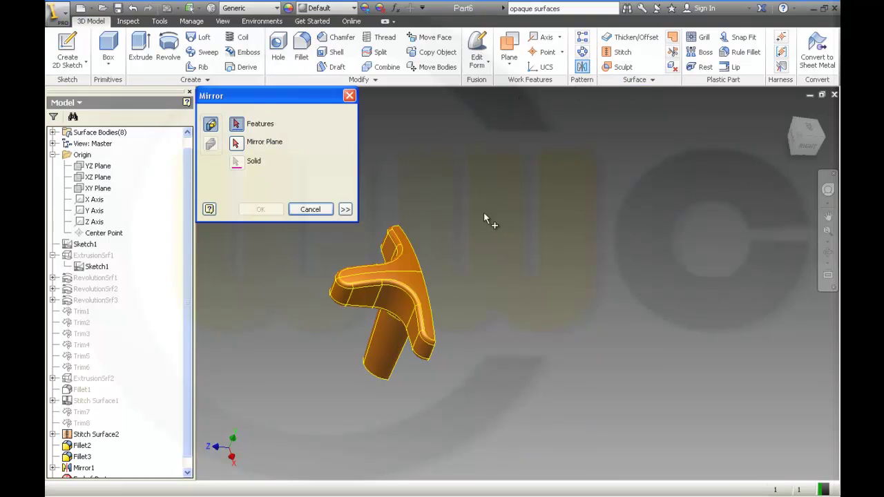
pyautogui.scroll(-1, 185, 344)
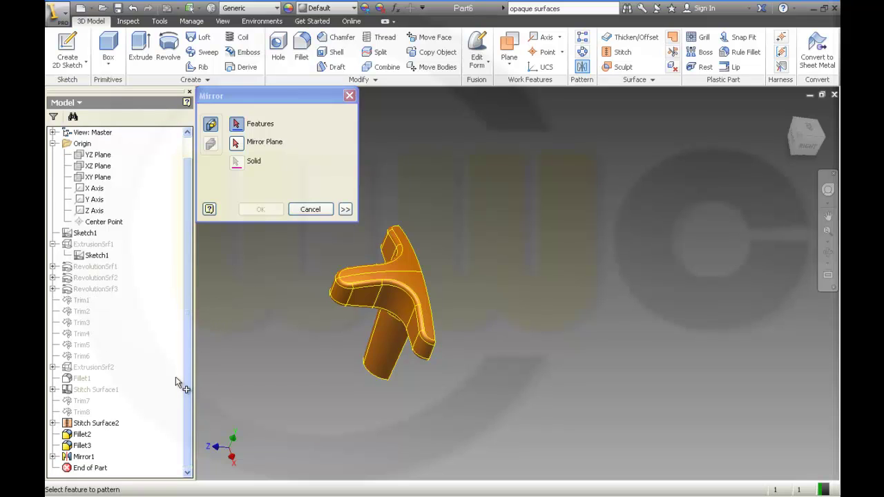
# Step: Mirror Stitch Surface2, Fillet2, Fillet3 and Mirror1 across the XY Plane to create Mirror2
pyautogui.click(86, 456)
pyautogui.keyDown('shift'); pyautogui.click(85, 454); pyautogui.keyUp('shift')
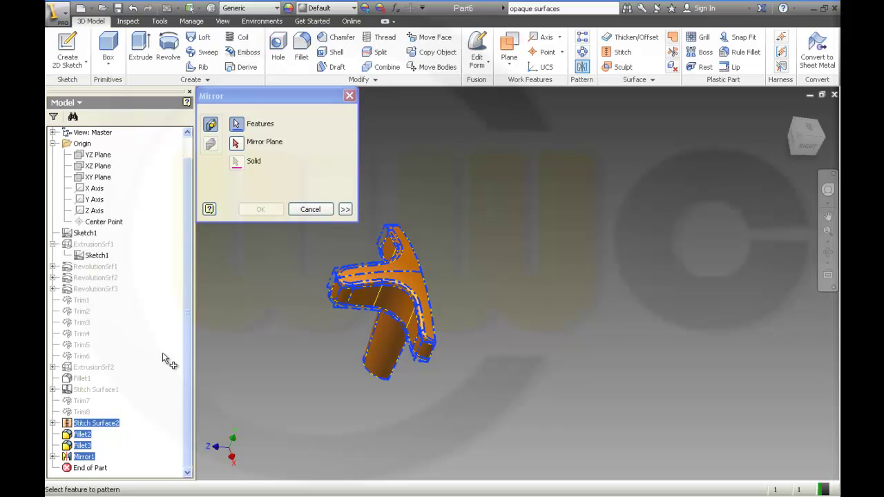
pyautogui.click(236, 143)
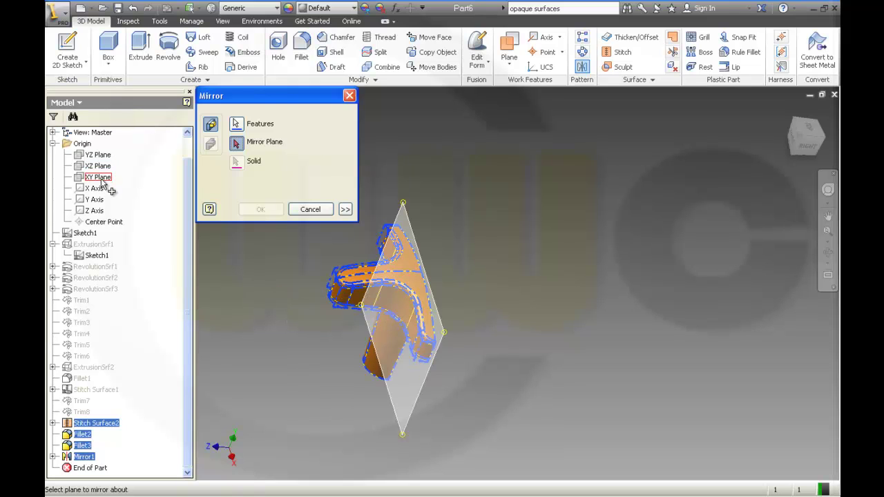
pyautogui.click(100, 178)
pyautogui.click(260, 209)
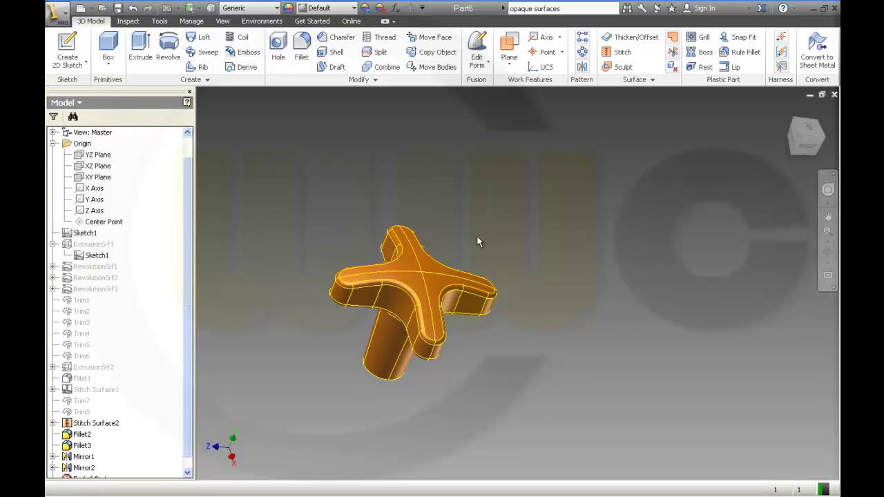
pyautogui.moveTo(478, 242); pyautogui.dragTo(569, 200, button='middle')
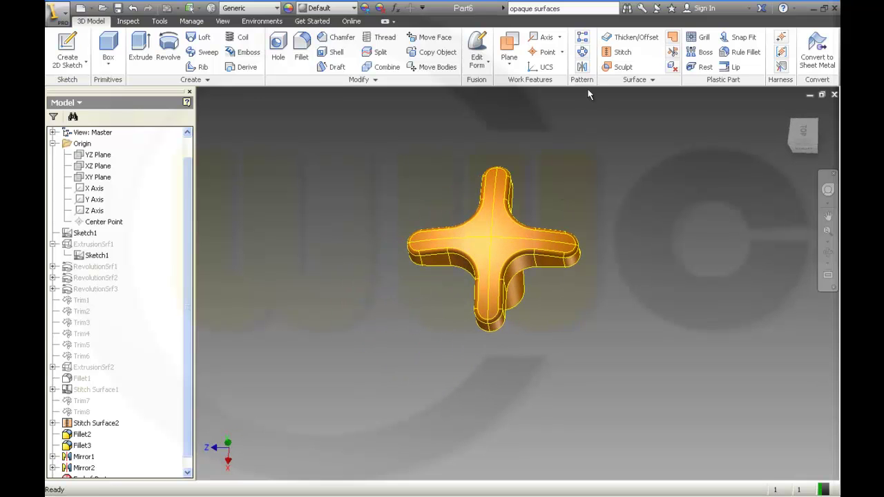
# Step: Stitch the four mirrored arm surfaces into a single body
pyautogui.click(617, 52)
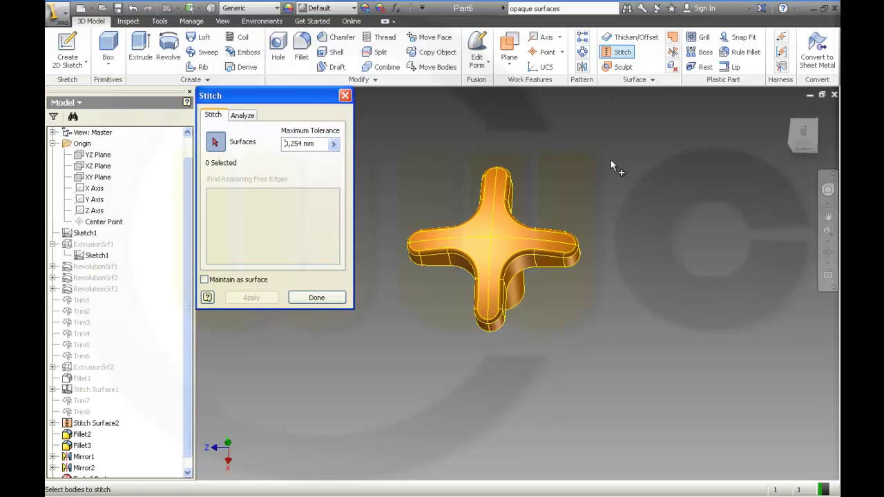
pyautogui.click(482, 255)
pyautogui.click(486, 242)
pyautogui.click(483, 228)
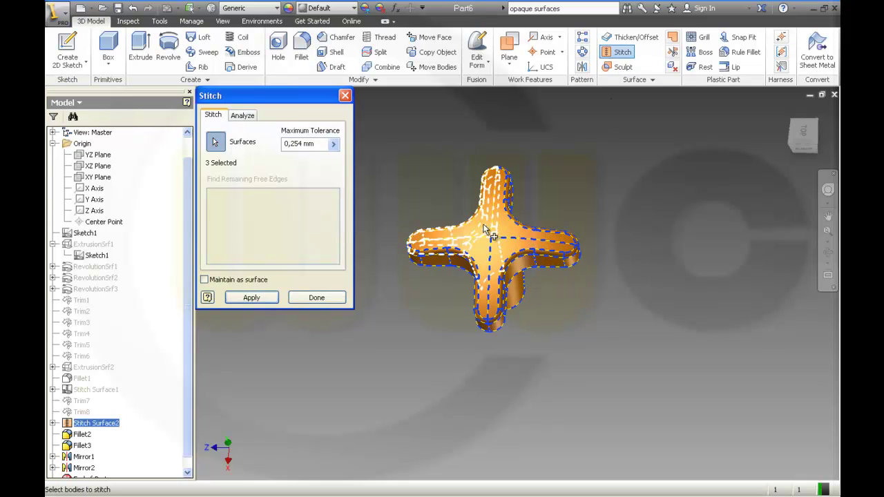
pyautogui.click(483, 228)
pyautogui.click(251, 297)
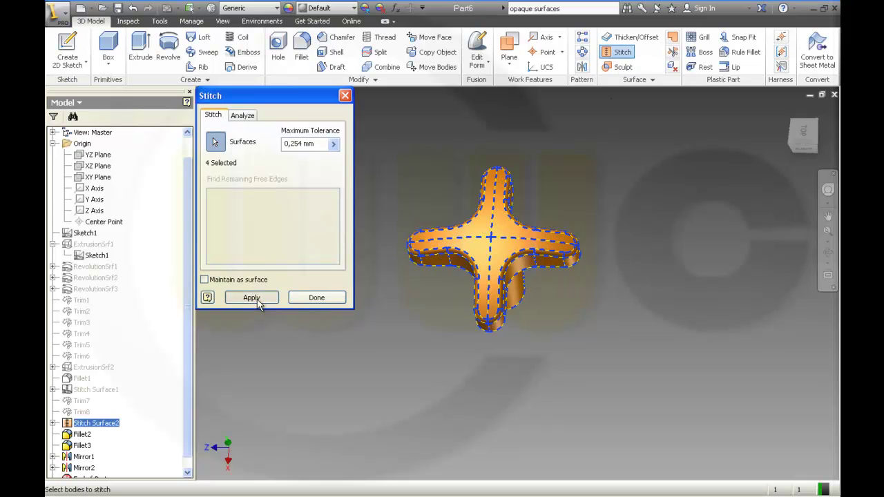
pyautogui.click(316, 297)
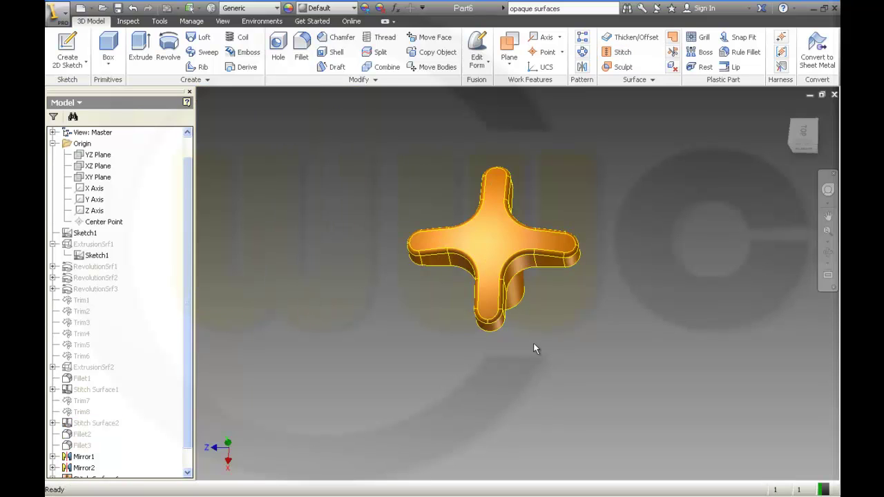
pyautogui.keyDown('shift'); pyautogui.moveTo(533, 349); pyautogui.dragTo(514, 324, button='middle'); pyautogui.keyUp('shift')
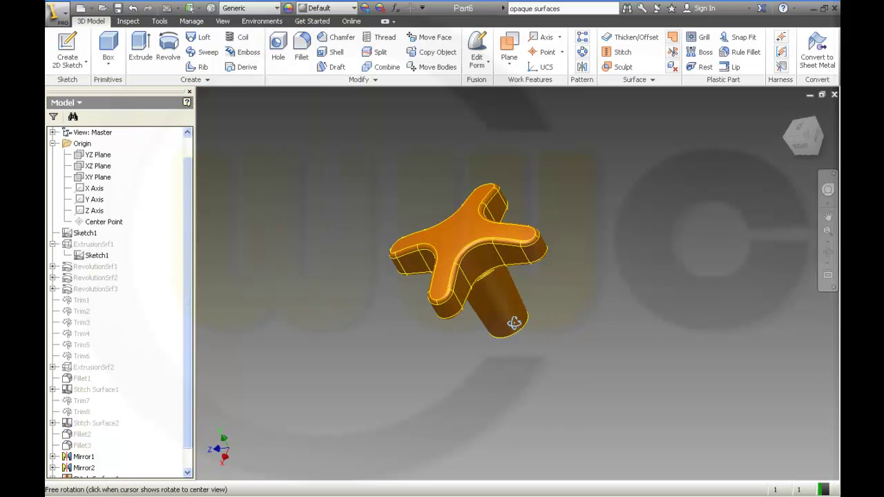